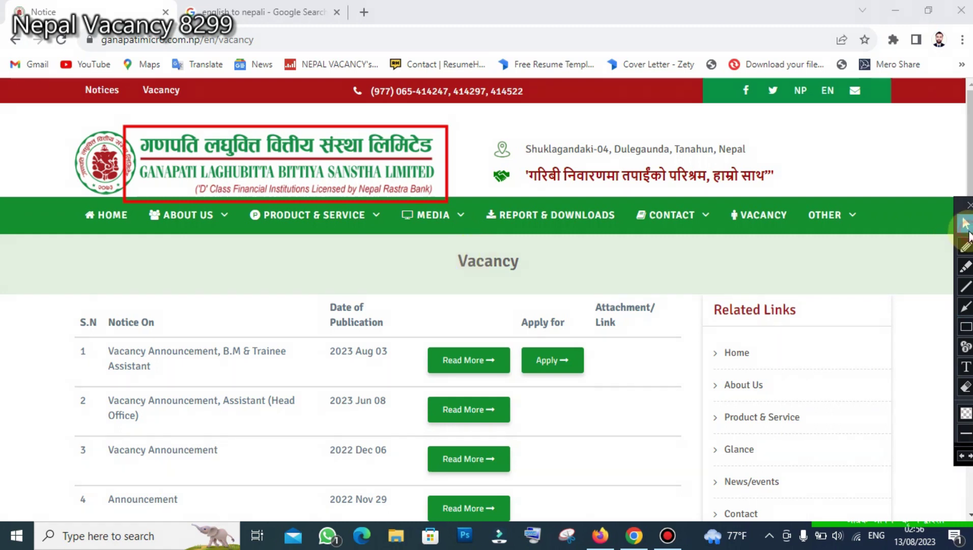
# - Apply to the 2023 Aug 03 B.M & Trainee Assistant vacancy, opening its form in a new tab
pyautogui.click(966, 224)
pyautogui.scroll(-3, 389, 328)
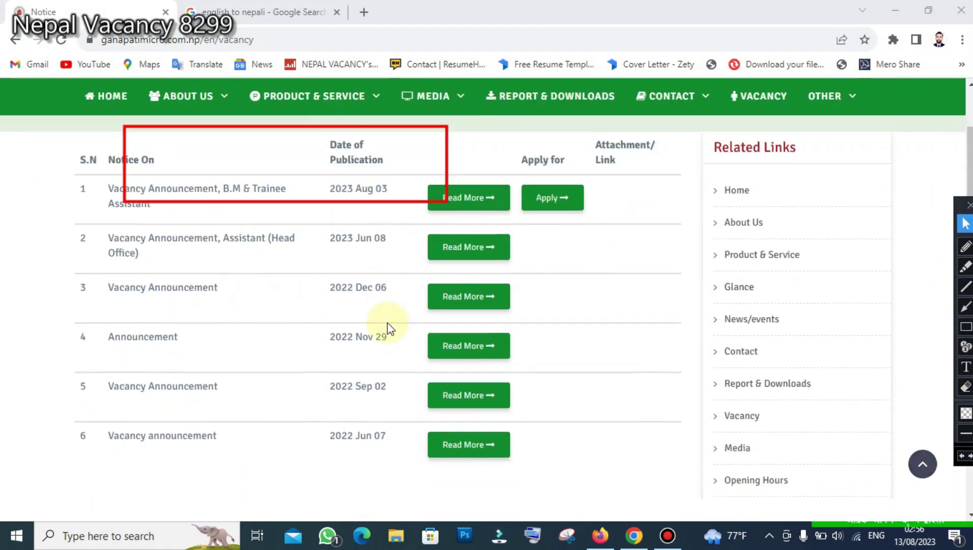
pyautogui.scroll(3, 308, 290)
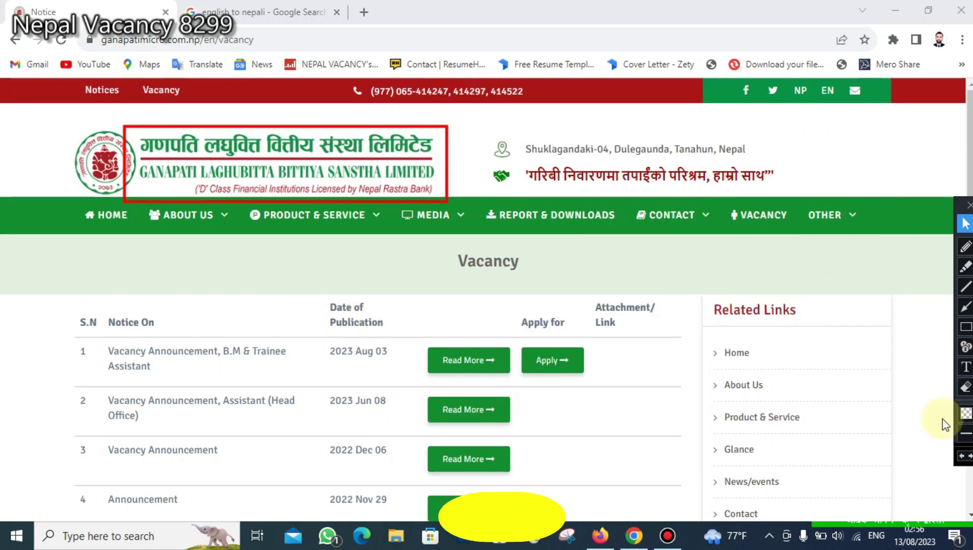
pyautogui.hotkey('ctrl', 'z')
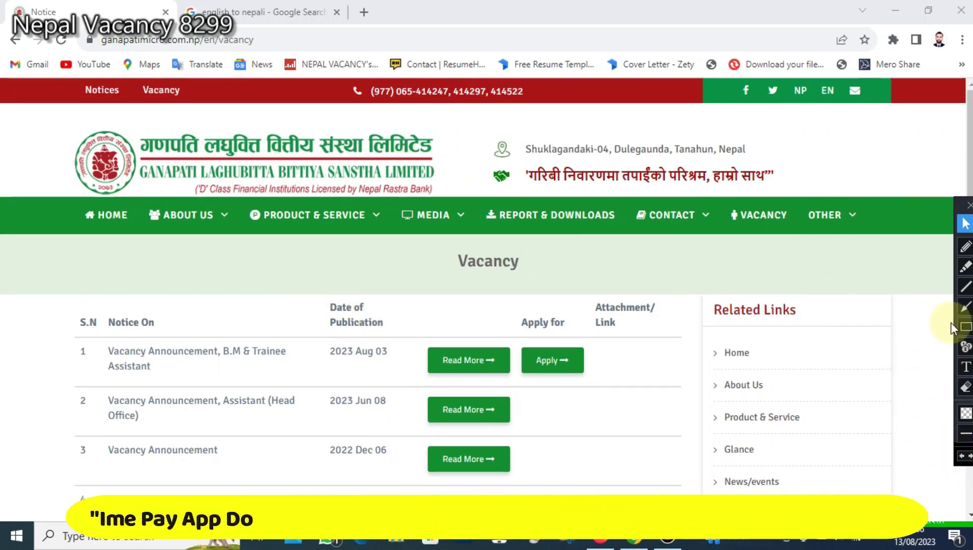
pyautogui.click(965, 326)
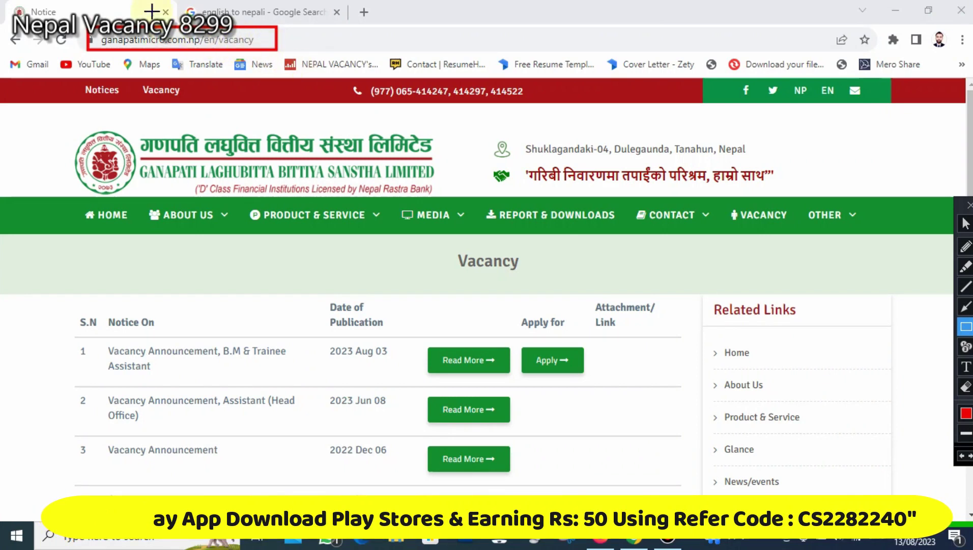
pyautogui.moveTo(52, 112)
pyautogui.mouseDown()
pyautogui.moveTo(284, 182)
pyautogui.moveTo(825, 239)
pyautogui.moveTo(891, 283)
pyautogui.mouseUp()
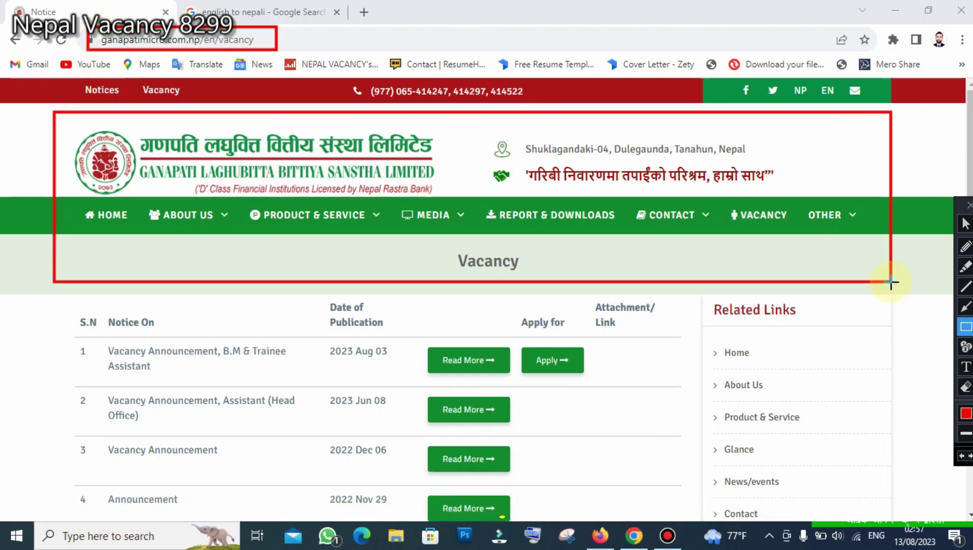
pyautogui.click(964, 457)
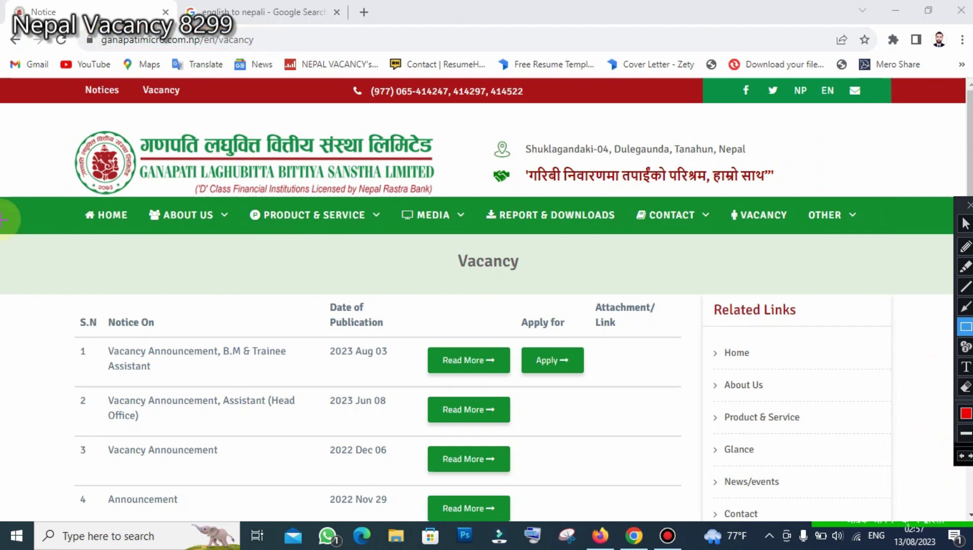
pyautogui.moveTo(511, 335)
pyautogui.mouseDown()
pyautogui.moveTo(552, 363)
pyautogui.moveTo(619, 383)
pyautogui.mouseUp()
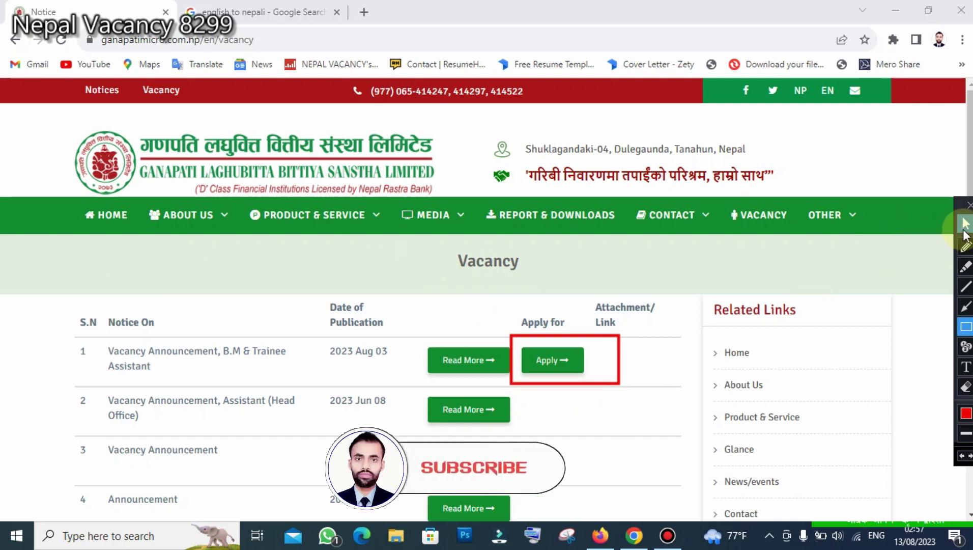
pyautogui.click(966, 224)
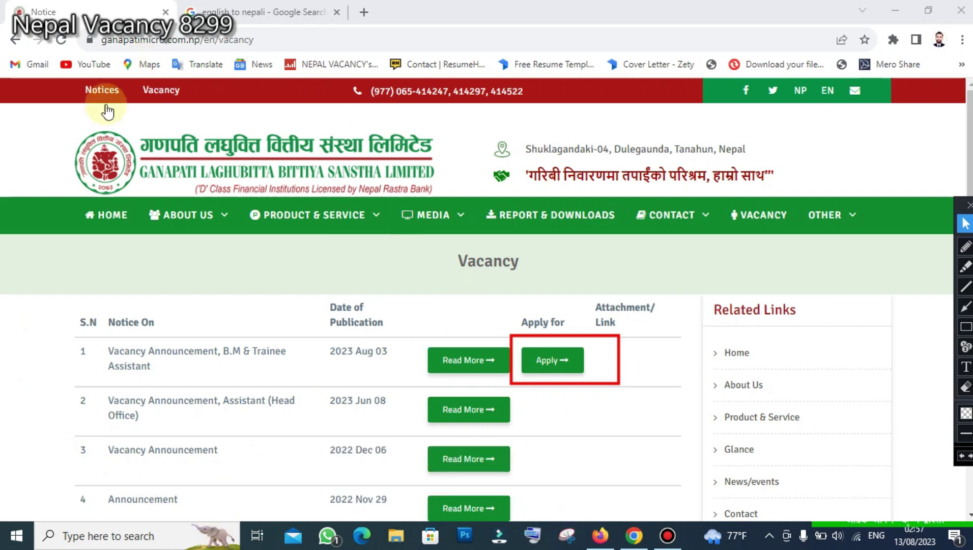
pyautogui.click(552, 361)
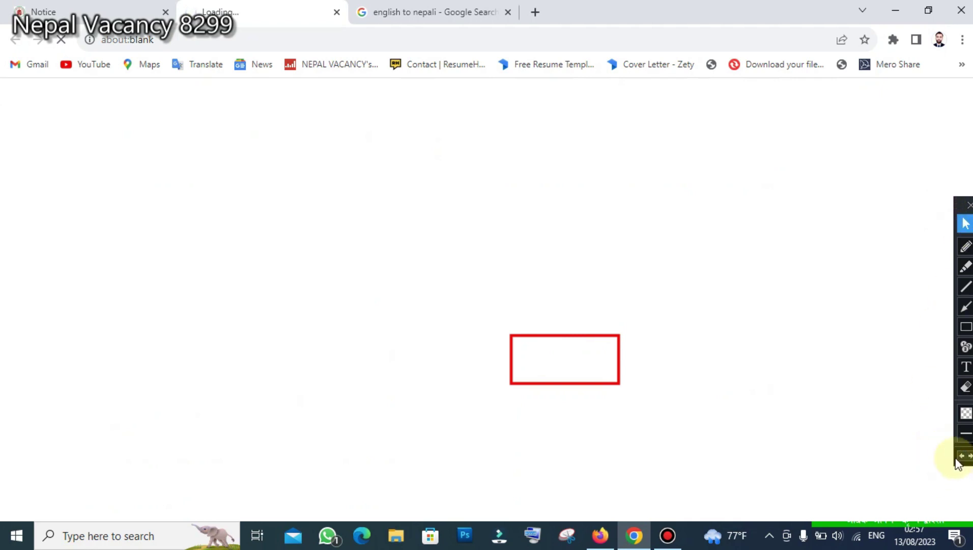
# - On the loaded Vacancy Application Form, start entering the applicant's e-mail in the Email question
pyautogui.click(964, 456)
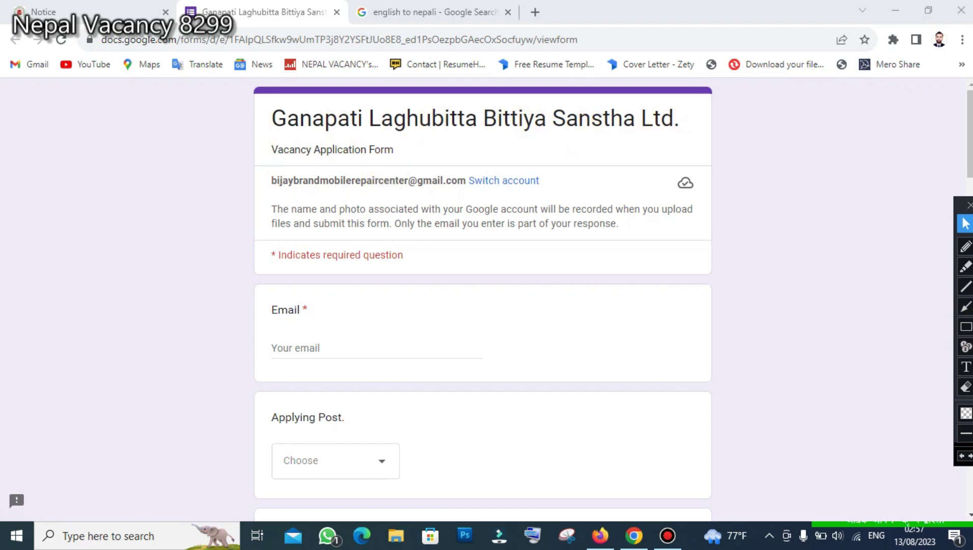
pyautogui.click(966, 329)
pyautogui.moveTo(248, 77)
pyautogui.mouseDown()
pyautogui.moveTo(463, 148)
pyautogui.moveTo(729, 175)
pyautogui.mouseUp()
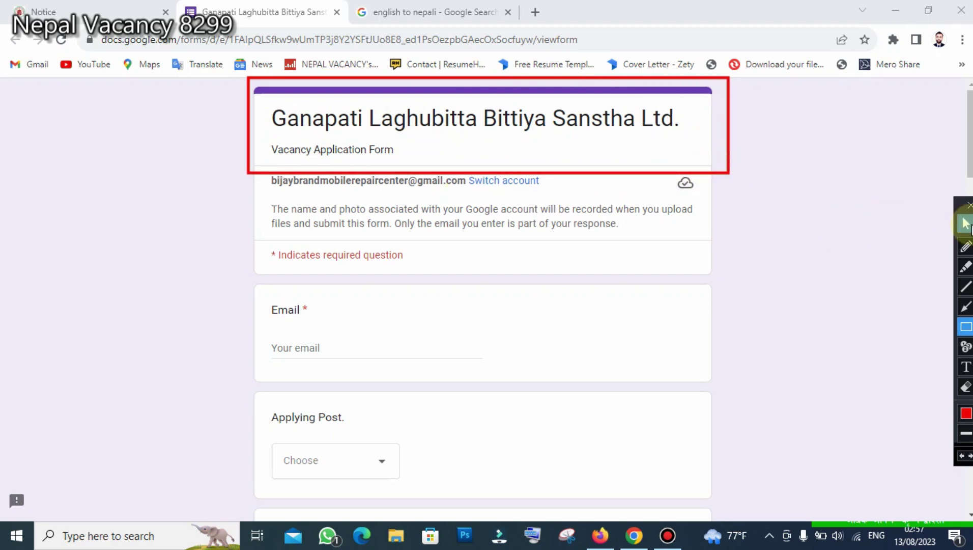
pyautogui.click(962, 456)
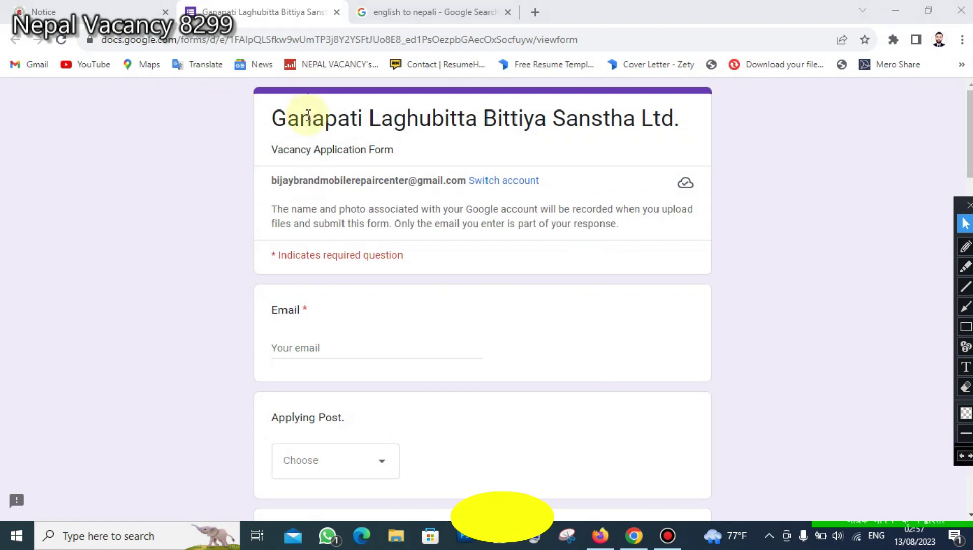
pyautogui.moveTo(265, 122); pyautogui.dragTo(702, 130)
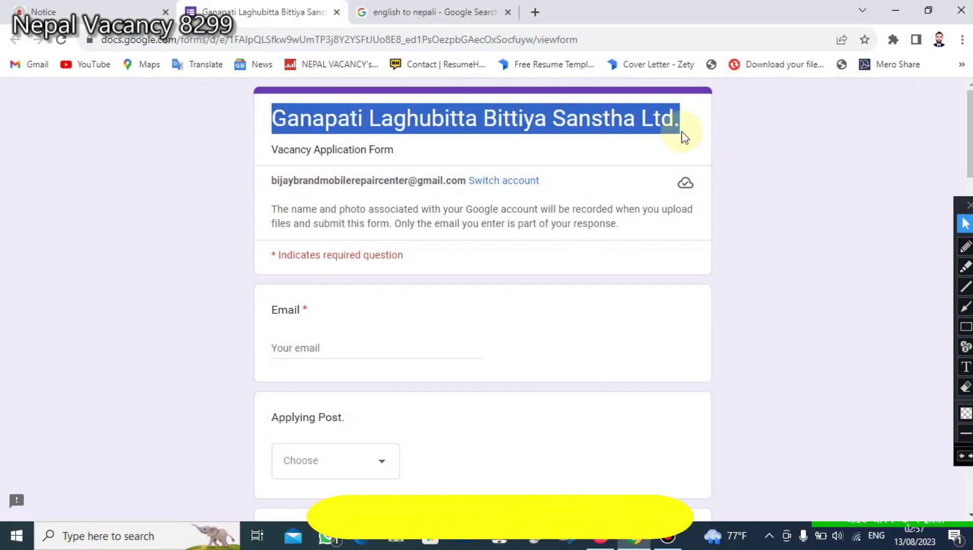
pyautogui.scroll(-1, 326, 277)
pyautogui.click(324, 275)
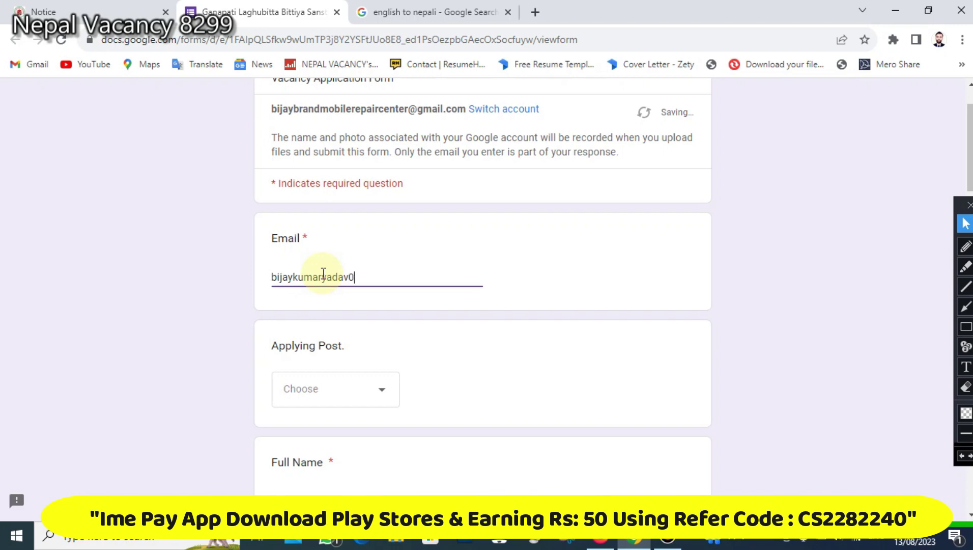
# - Correct and finish typing the applicant's e-mail address
pyautogui.press('BackSpace')
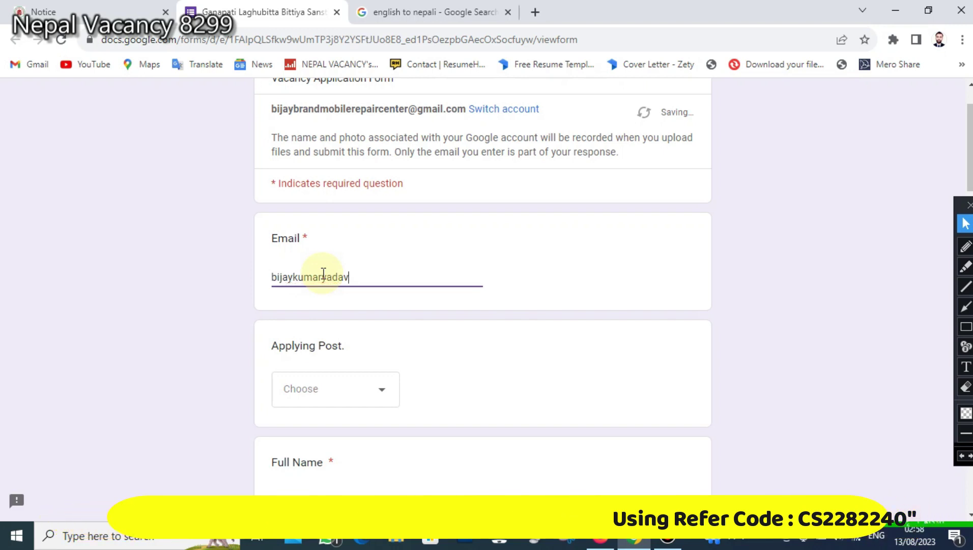
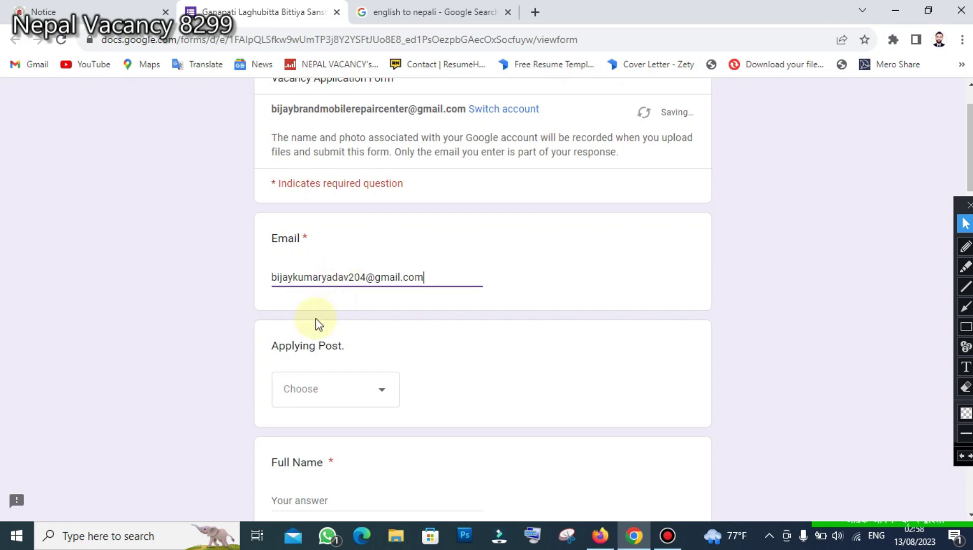
pyautogui.scroll(-1, 382, 259)
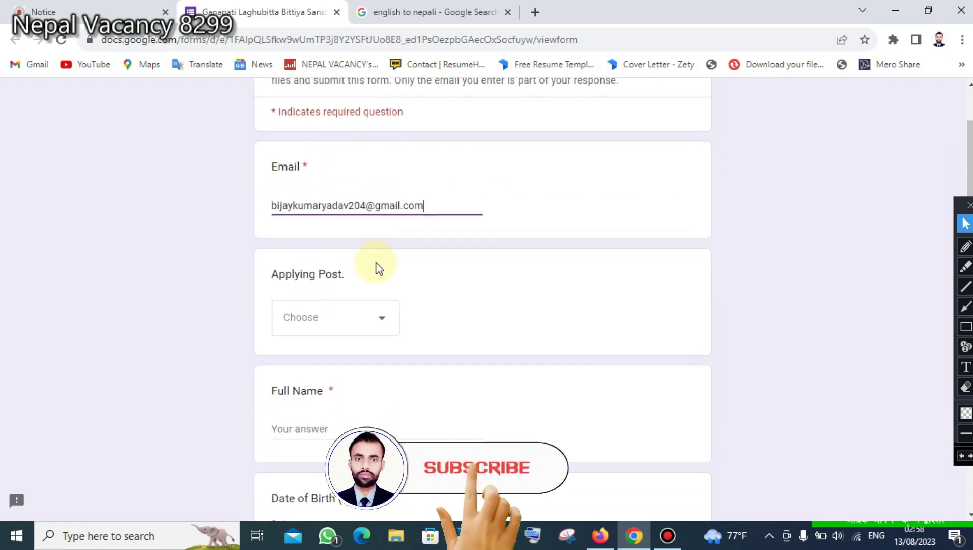
pyautogui.scroll(-1, 375, 265)
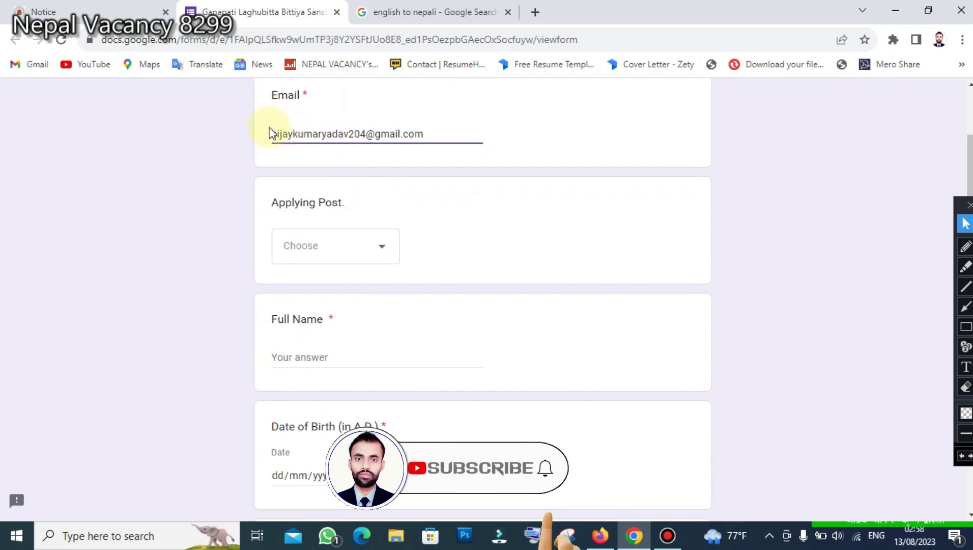
# - Choose Trainee Assistant from the Applying Post list
pyautogui.click(374, 255)
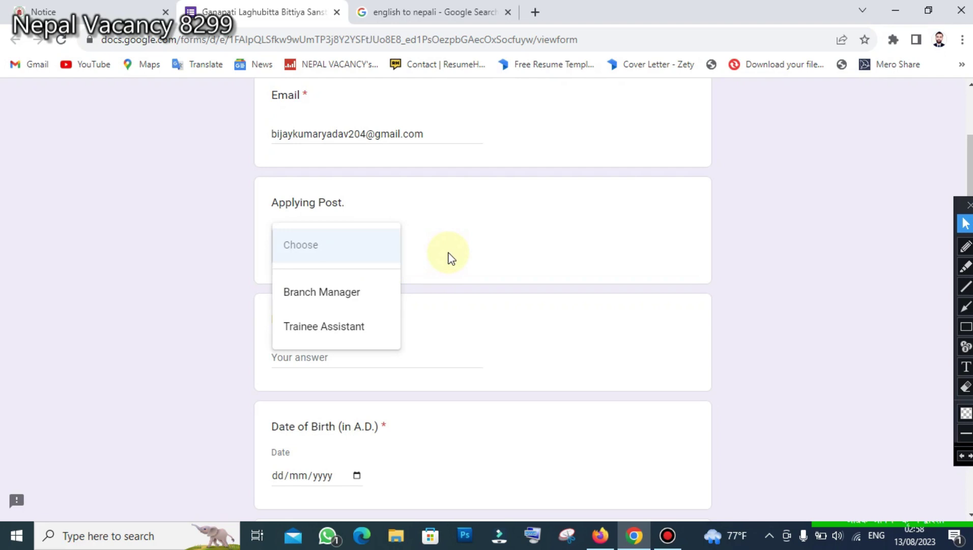
pyautogui.scroll(-1, 451, 258)
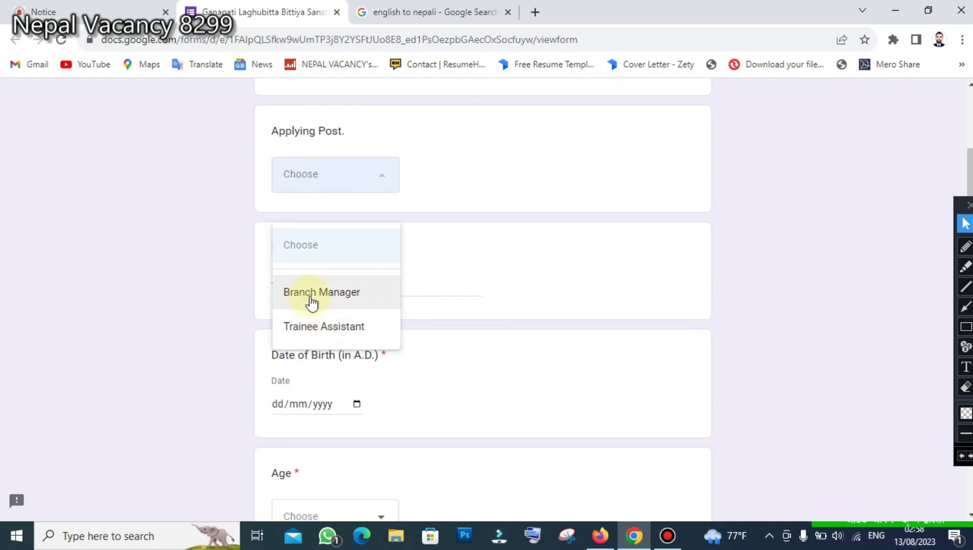
pyautogui.click(966, 326)
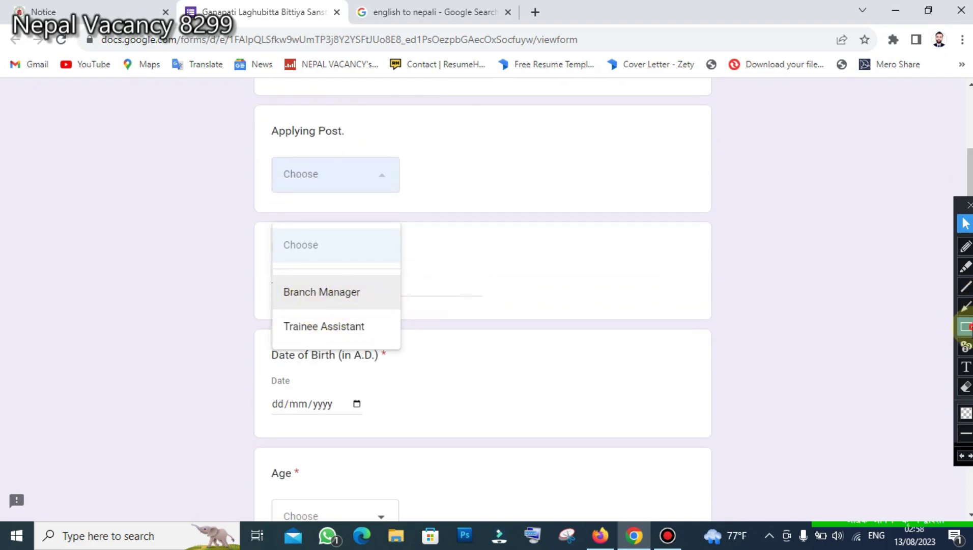
pyautogui.moveTo(264, 268)
pyautogui.mouseDown()
pyautogui.moveTo(369, 307)
pyautogui.moveTo(417, 310)
pyautogui.mouseUp()
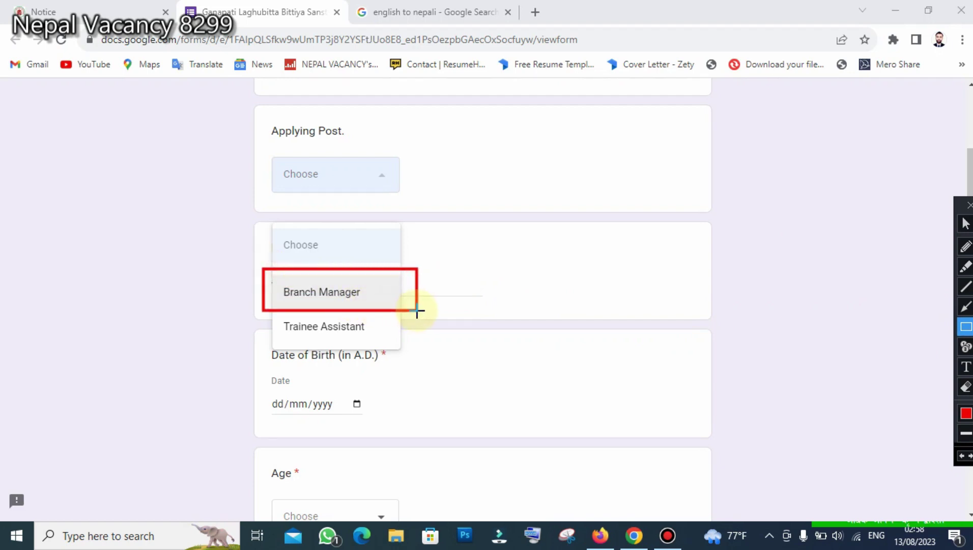
pyautogui.moveTo(266, 319); pyautogui.dragTo(416, 349)
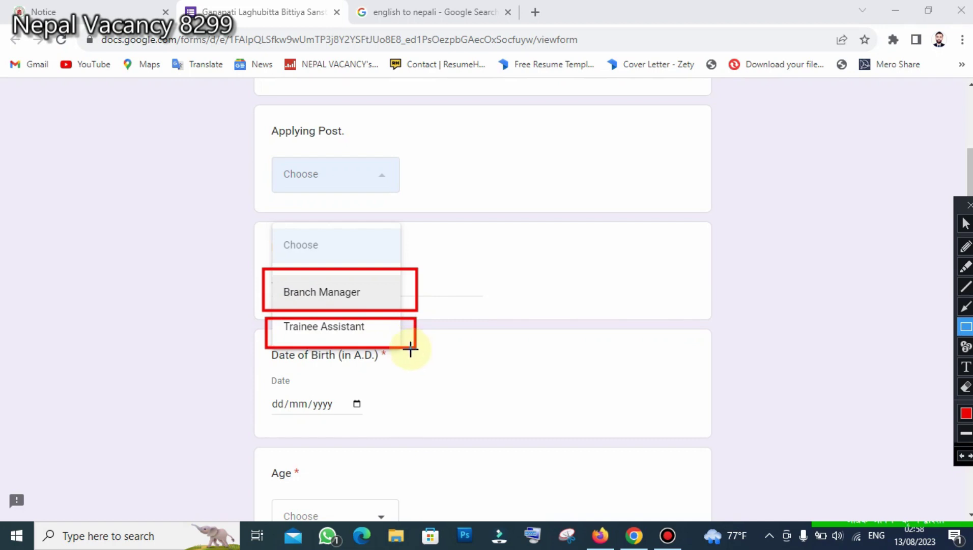
pyautogui.moveTo(427, 262); pyautogui.dragTo(459, 354)
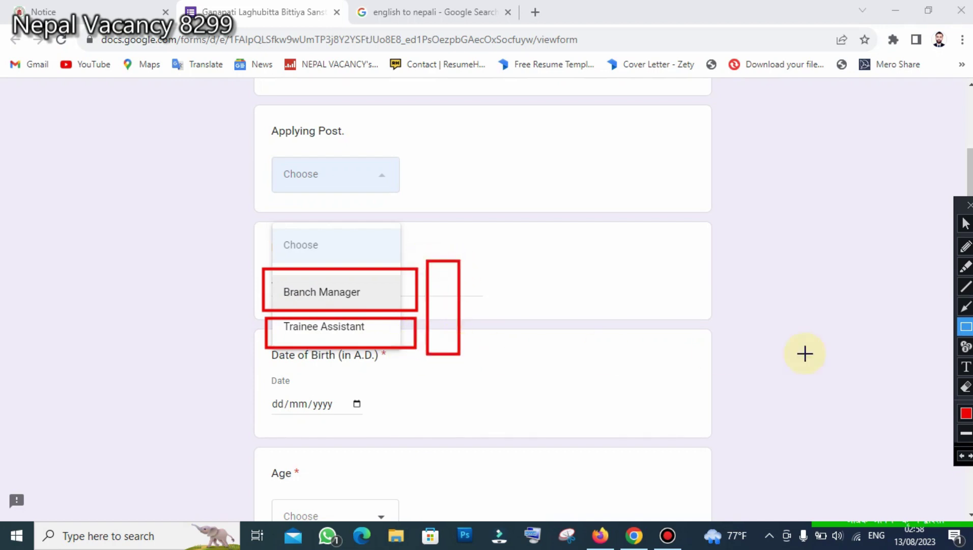
pyautogui.click(965, 224)
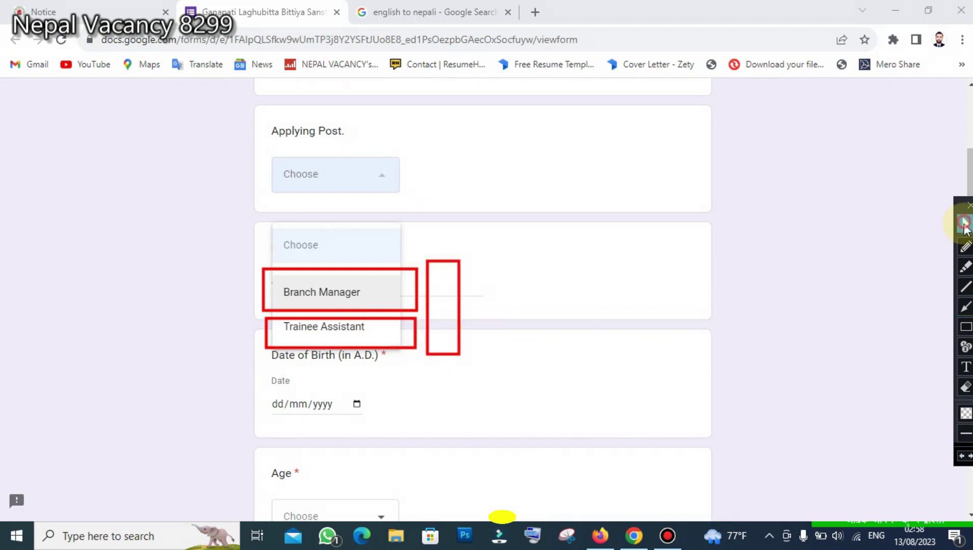
pyautogui.click(962, 455)
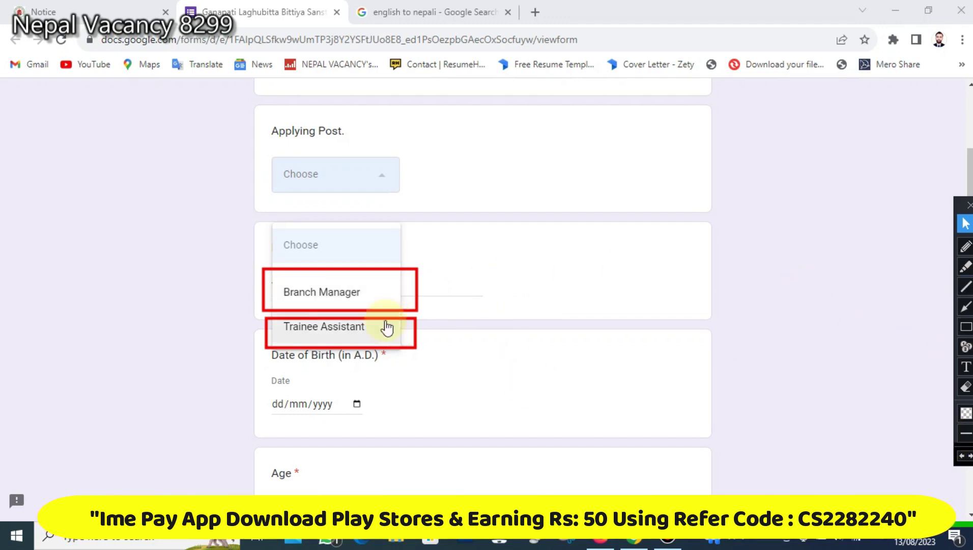
pyautogui.click(366, 332)
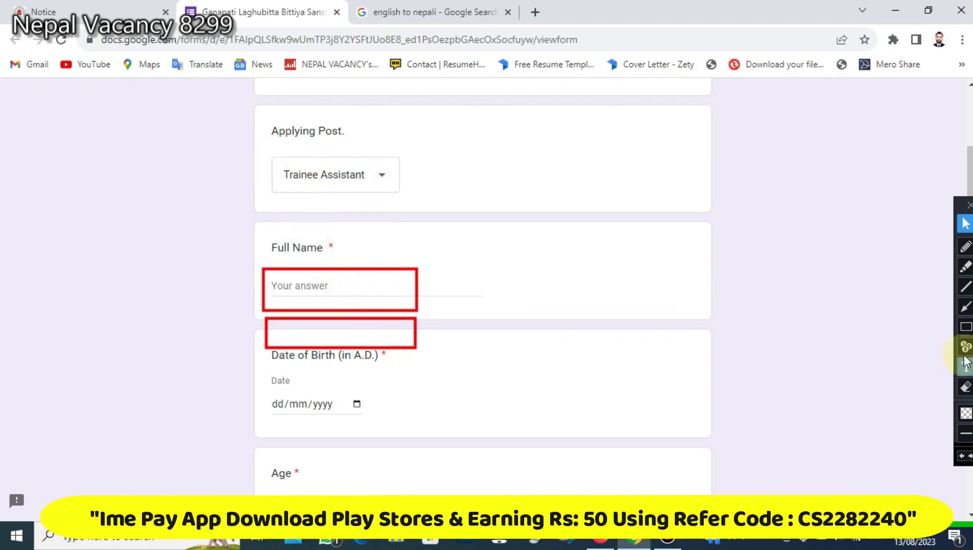
# - Enter the applicant's full name in the Full Name question
pyautogui.click(962, 456)
pyautogui.click(962, 455)
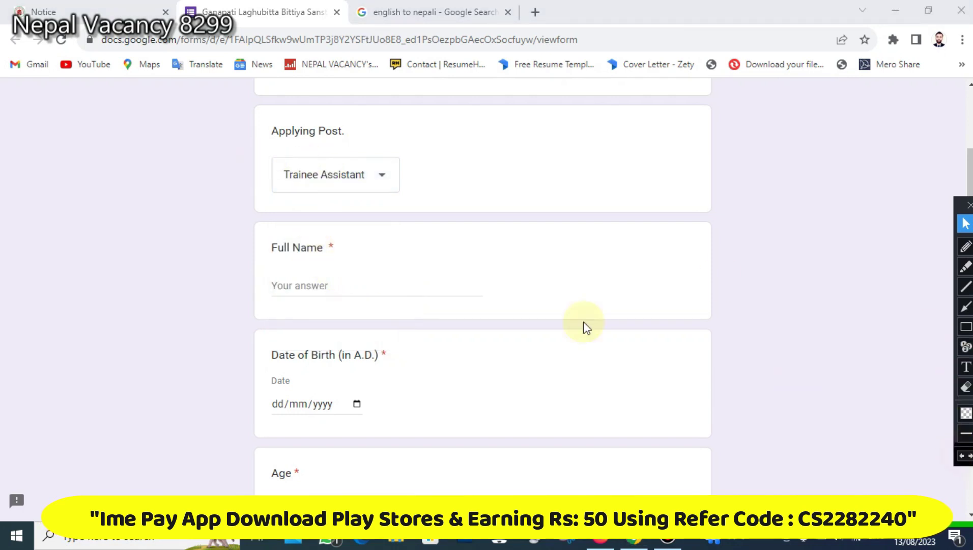
pyautogui.click(966, 326)
pyautogui.moveTo(262, 146); pyautogui.dragTo(446, 208)
pyautogui.moveTo(250, 99); pyautogui.dragTo(384, 137)
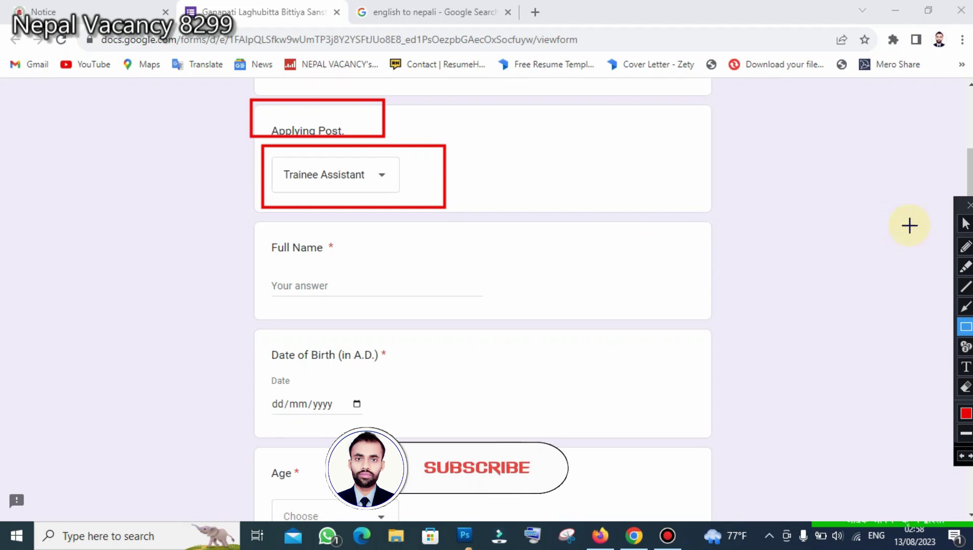
pyautogui.click(966, 223)
pyautogui.click(961, 455)
pyautogui.click(962, 455)
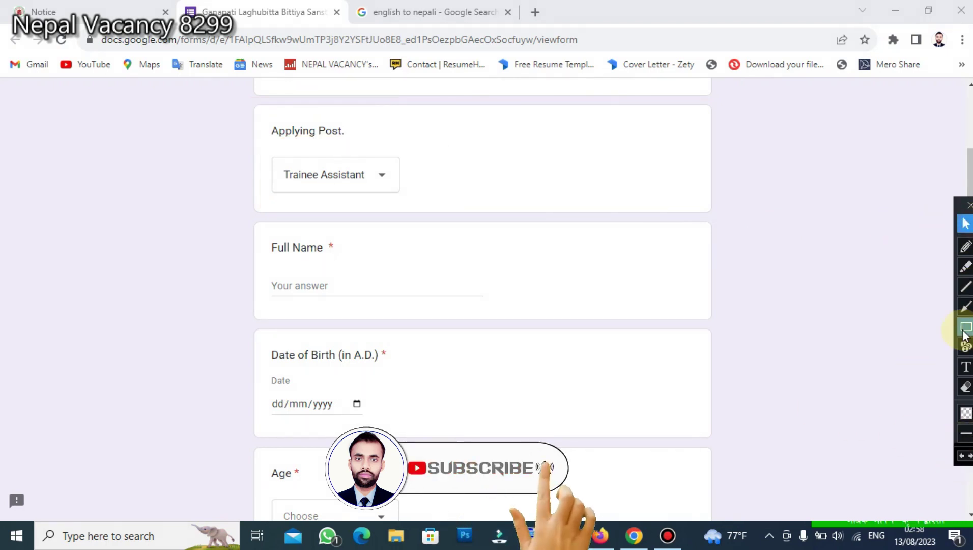
pyautogui.click(366, 286)
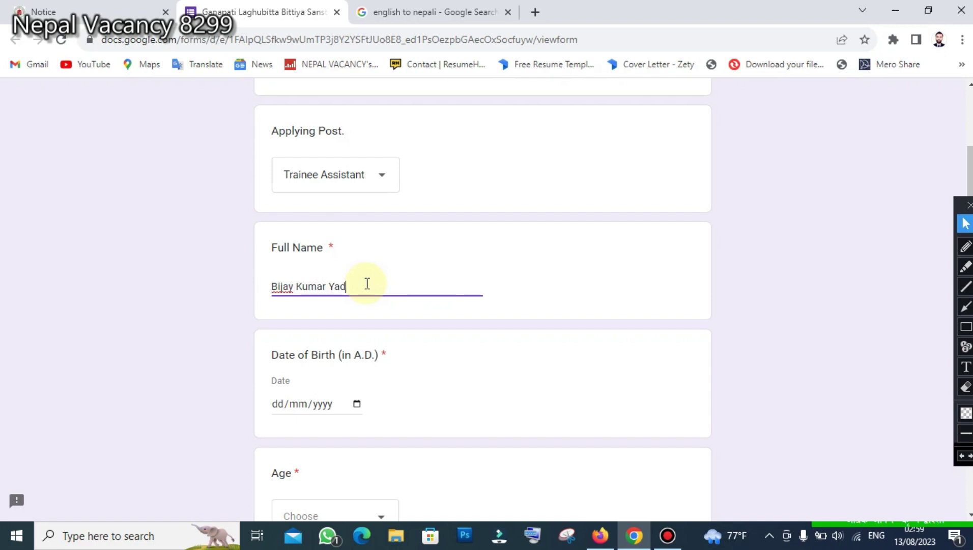
pyautogui.scroll(-3, 387, 301)
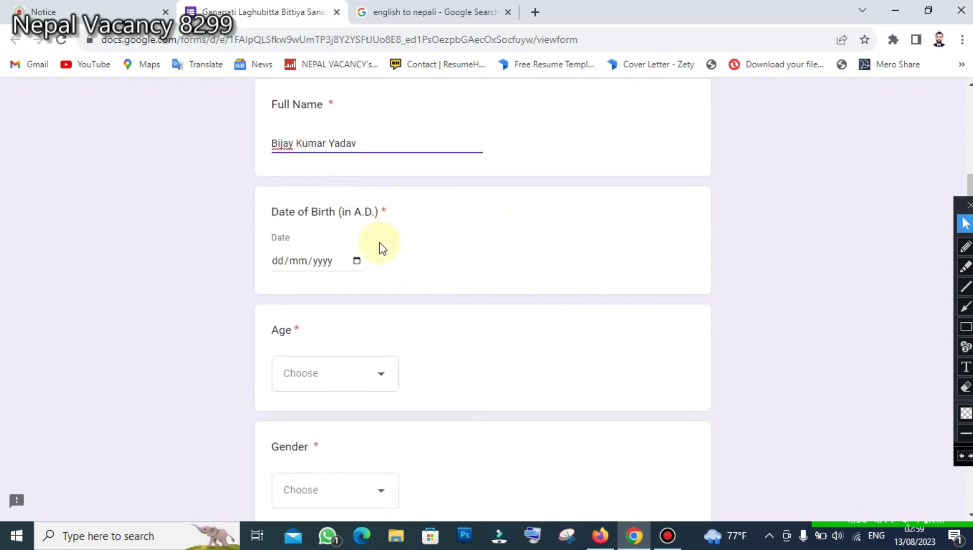
# - Enter 25/11/1995 as the Date of Birth
pyautogui.click(967, 326)
pyautogui.moveTo(240, 87); pyautogui.dragTo(385, 172)
pyautogui.moveTo(251, 187); pyautogui.dragTo(439, 280)
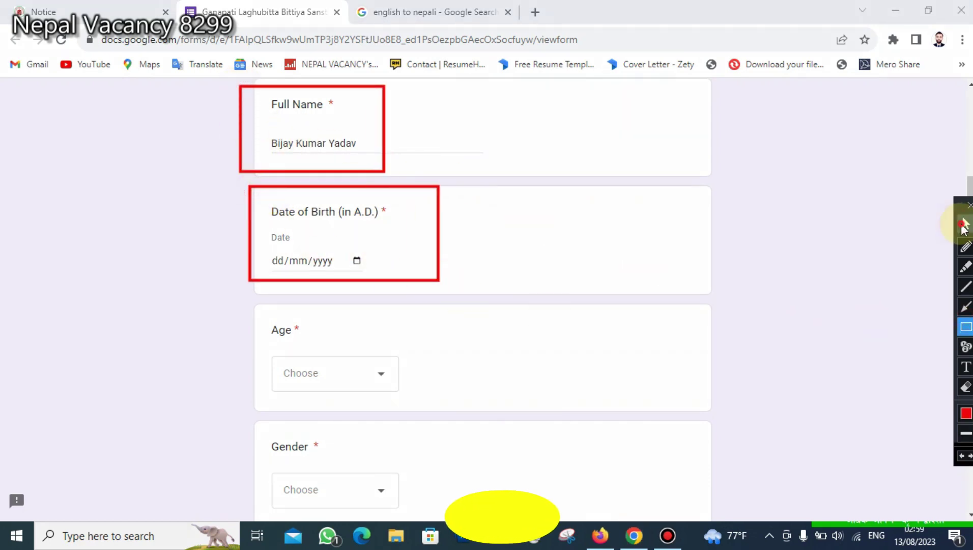
pyautogui.click(964, 224)
pyautogui.click(963, 456)
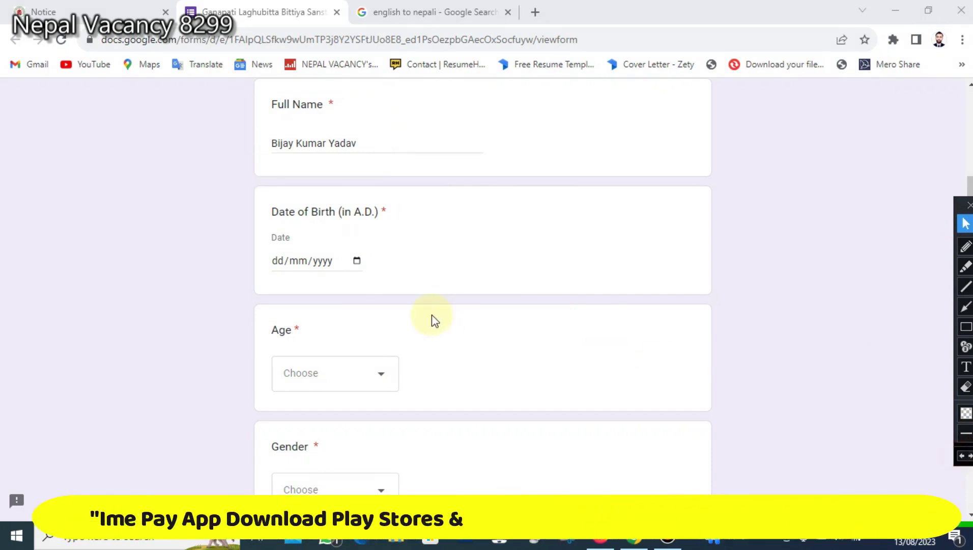
pyautogui.click(326, 262)
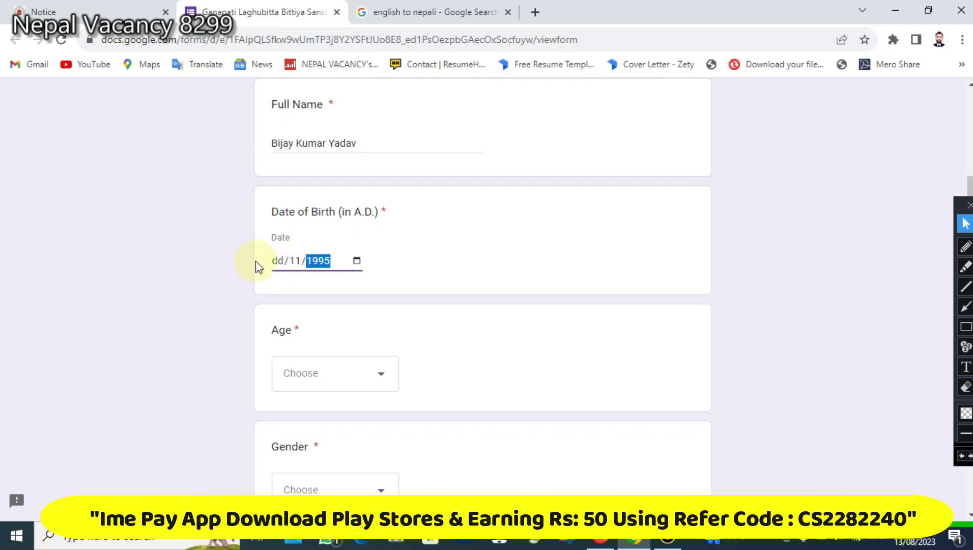
pyautogui.write('25')
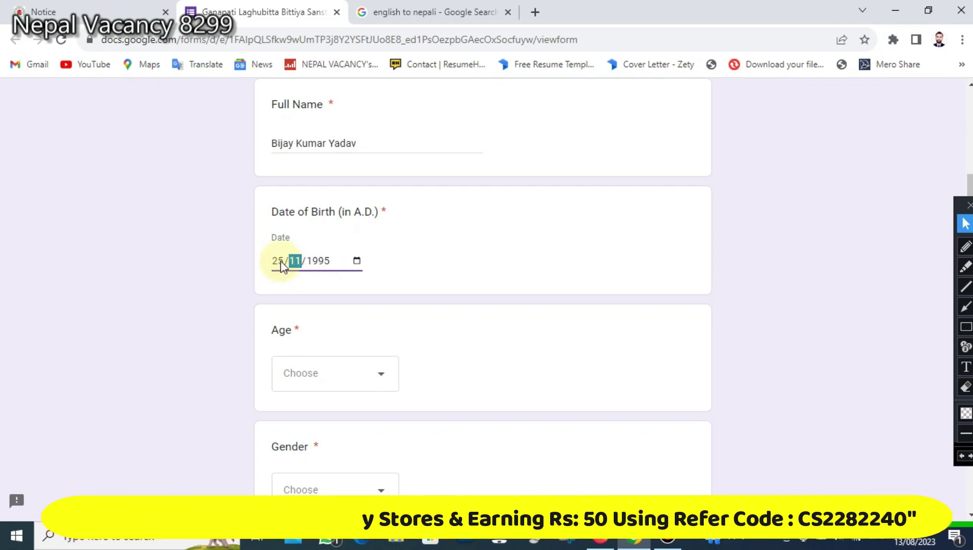
pyautogui.click(434, 270)
pyautogui.scroll(-1, 423, 232)
pyautogui.scroll(-3, 423, 231)
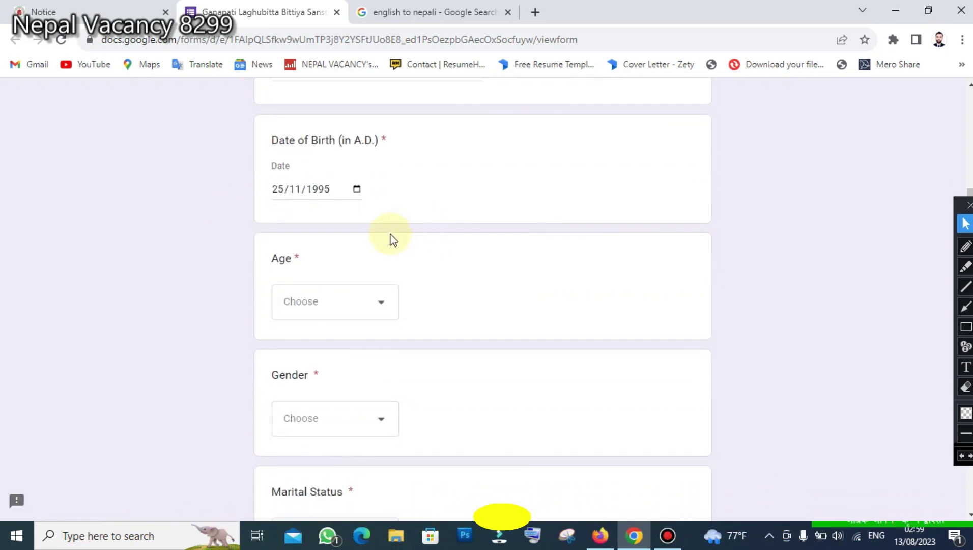
# - Pick 27 from the Age dropdown
pyautogui.click(326, 243)
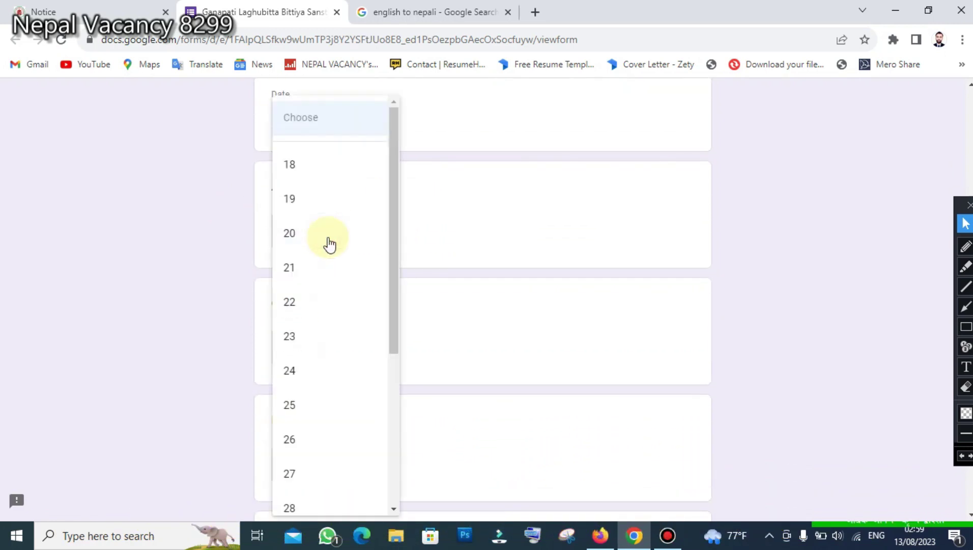
pyautogui.click(300, 475)
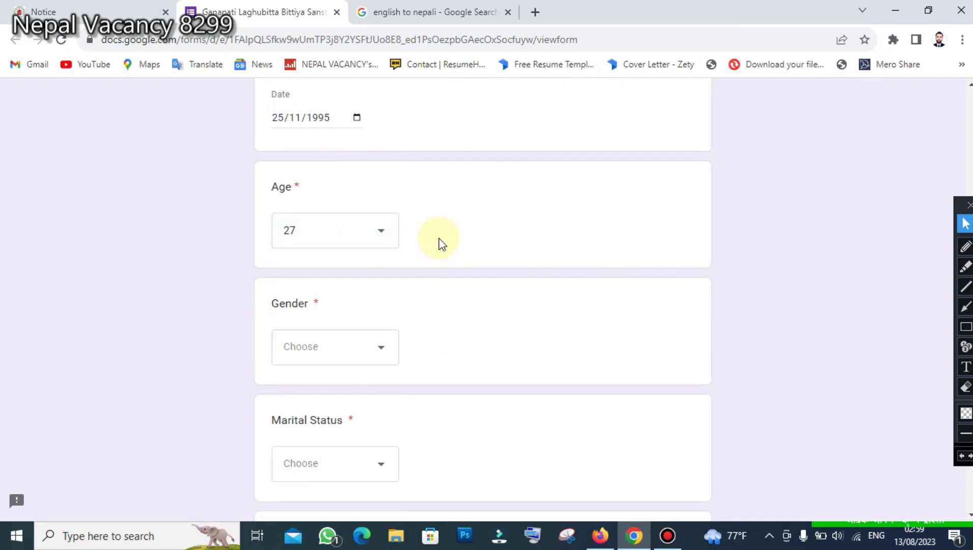
pyautogui.scroll(-2, 433, 244)
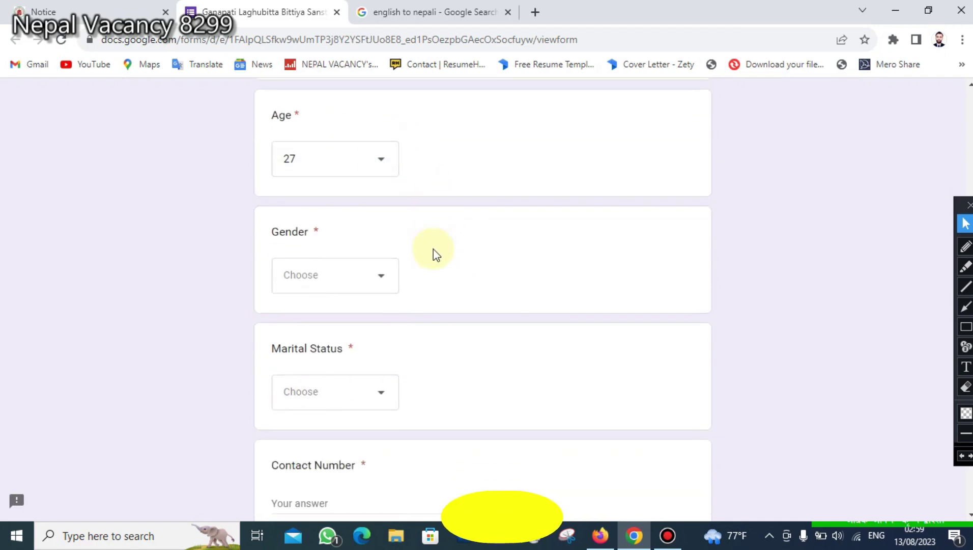
pyautogui.scroll(-2, 434, 248)
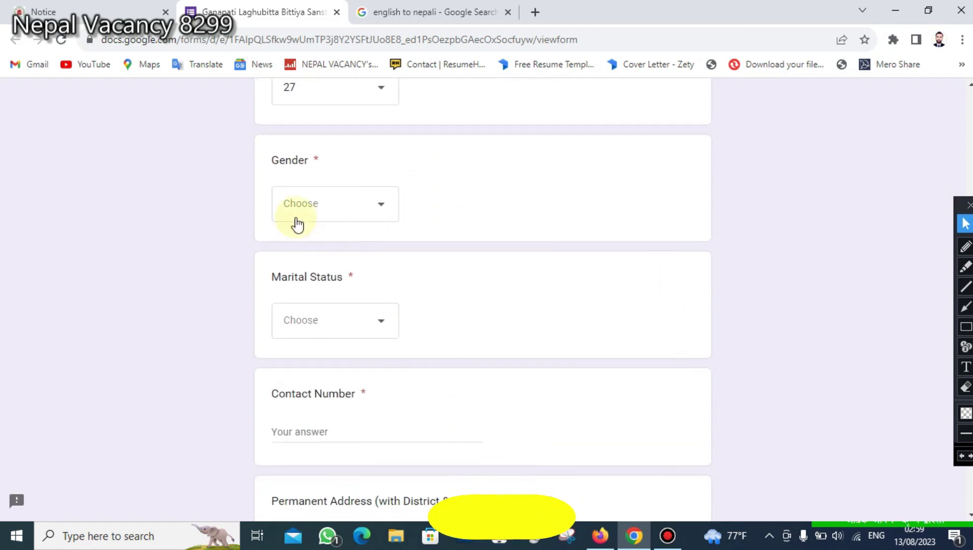
# - Choose Male for the Gender question
pyautogui.click(966, 326)
pyautogui.moveTo(258, 134); pyautogui.dragTo(367, 172)
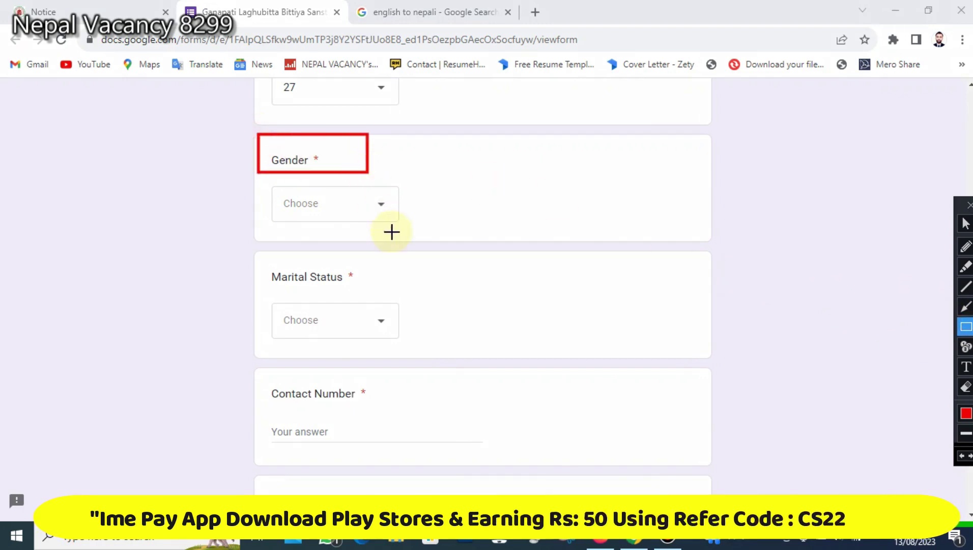
pyautogui.click(966, 223)
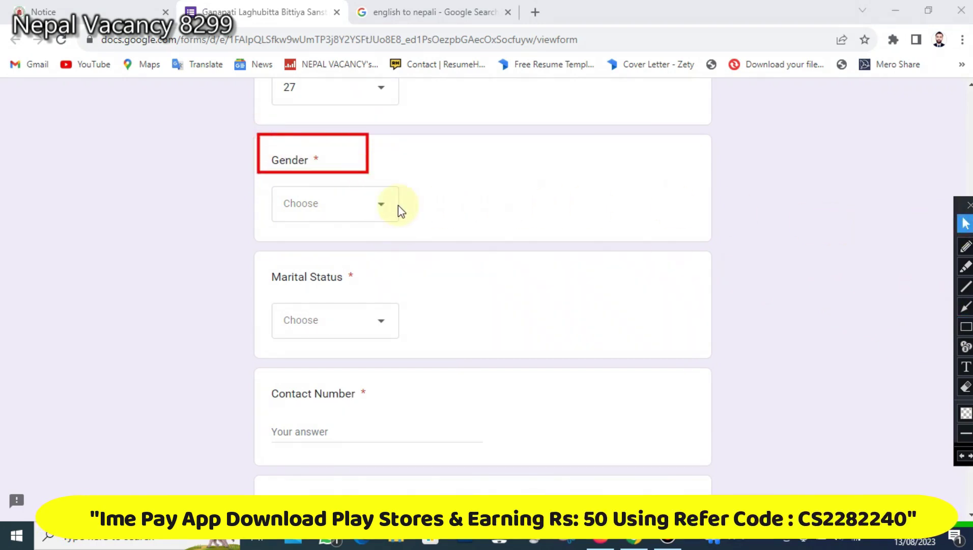
pyautogui.click(344, 209)
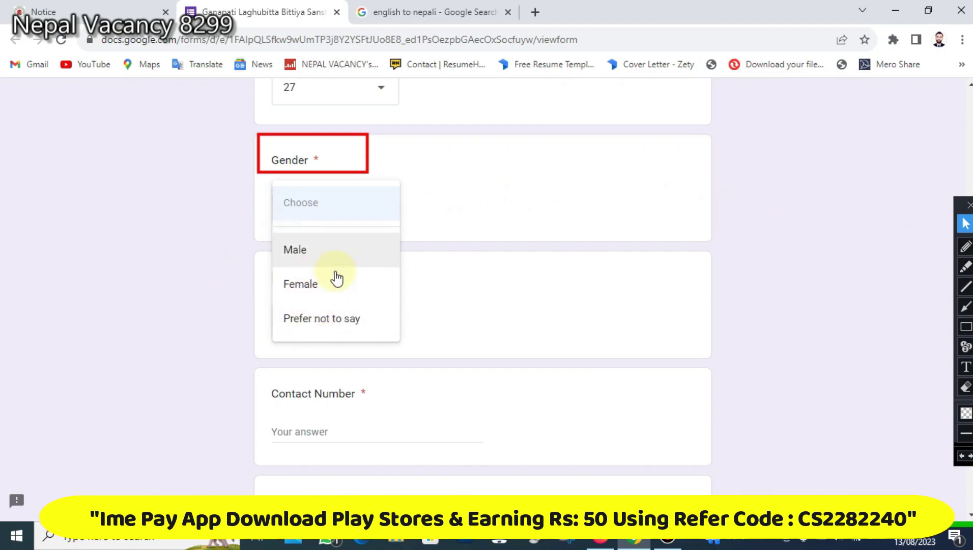
pyautogui.click(319, 253)
pyautogui.scroll(-1, 546, 279)
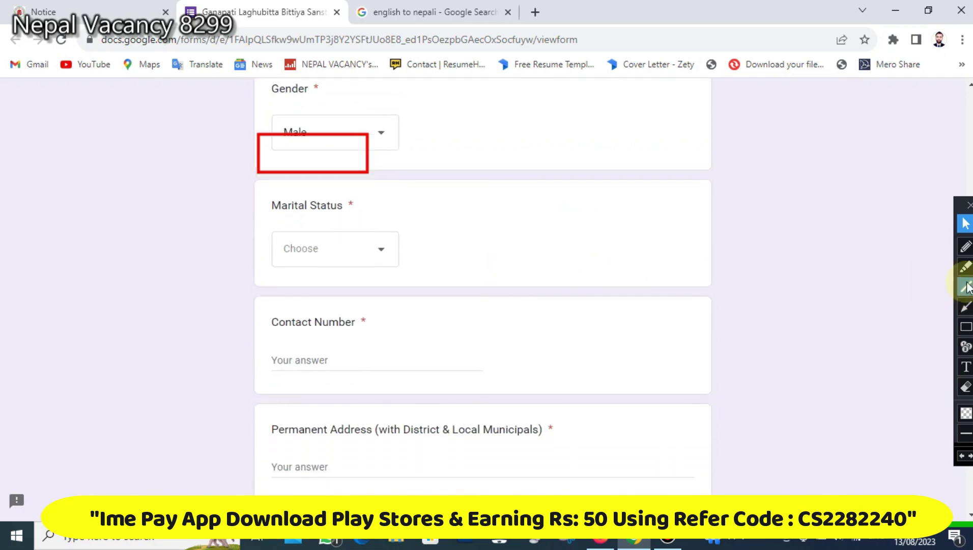
pyautogui.click(959, 457)
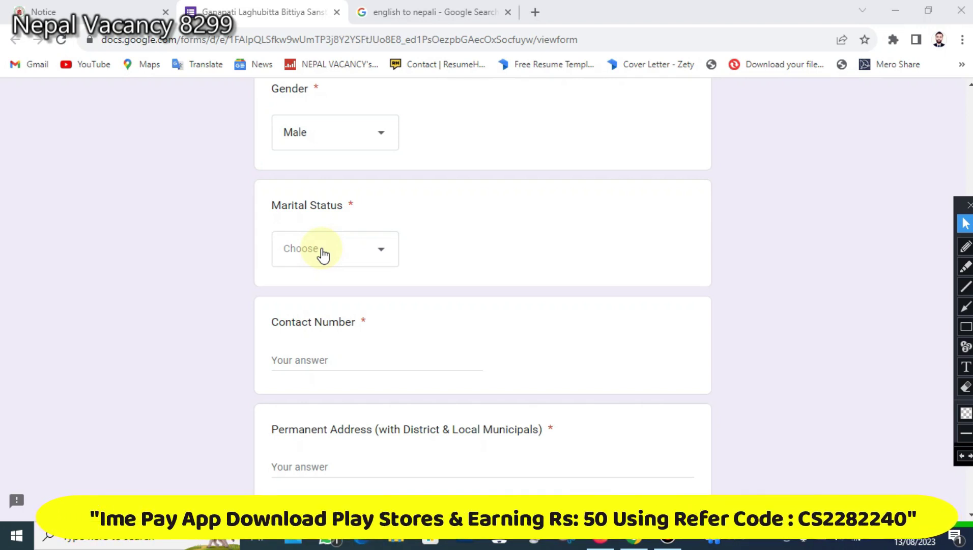
# - Choose Single from the Marital Status dropdown
pyautogui.click(322, 251)
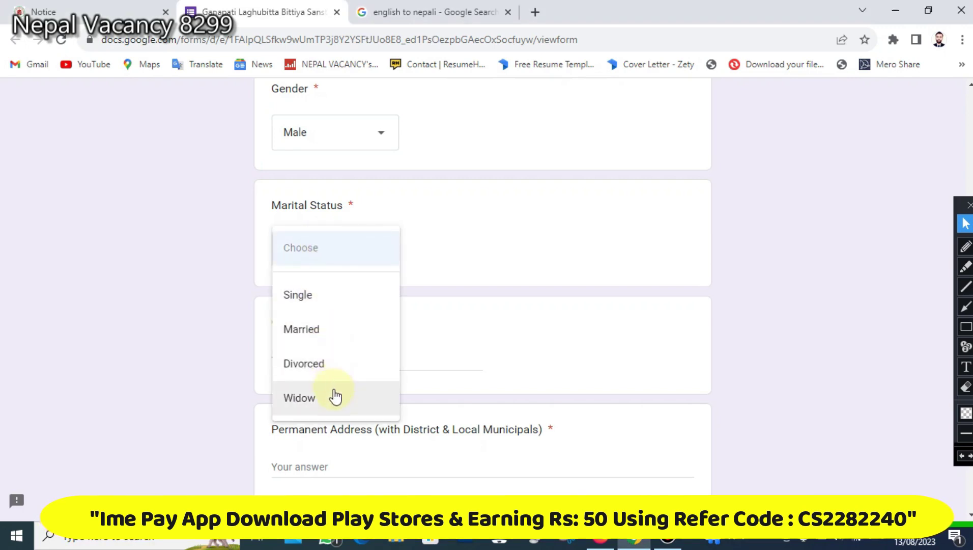
pyautogui.click(328, 298)
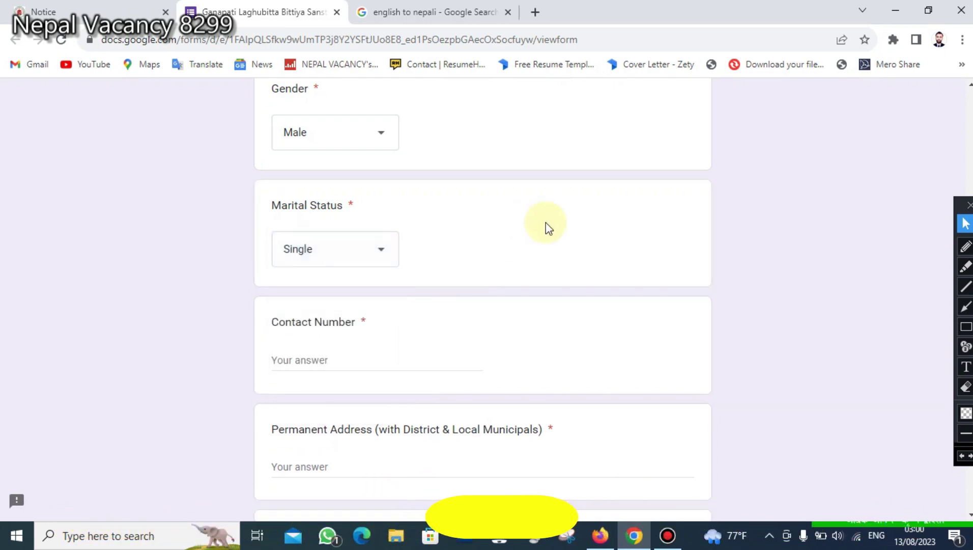
pyautogui.scroll(-3, 545, 224)
# - Enter the applicant's phone number in Contact Number
pyautogui.click(289, 220)
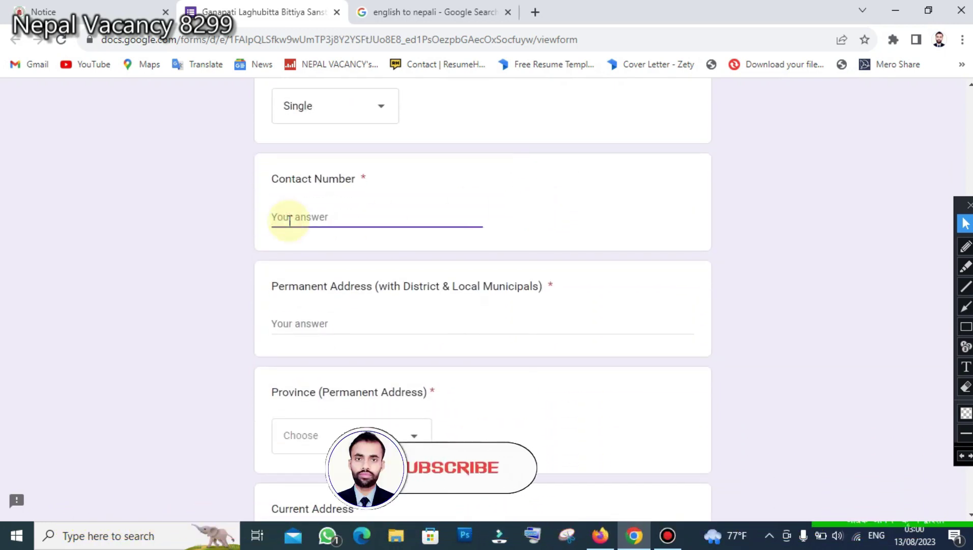
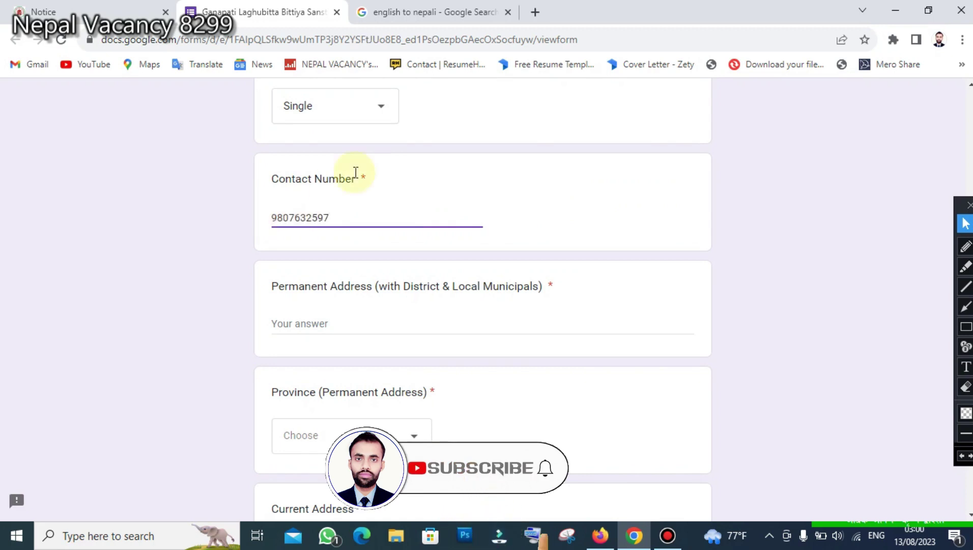
pyautogui.scroll(-3, 356, 172)
# - Type the permanent address with its ward number and capitalised district name
pyautogui.click(362, 181)
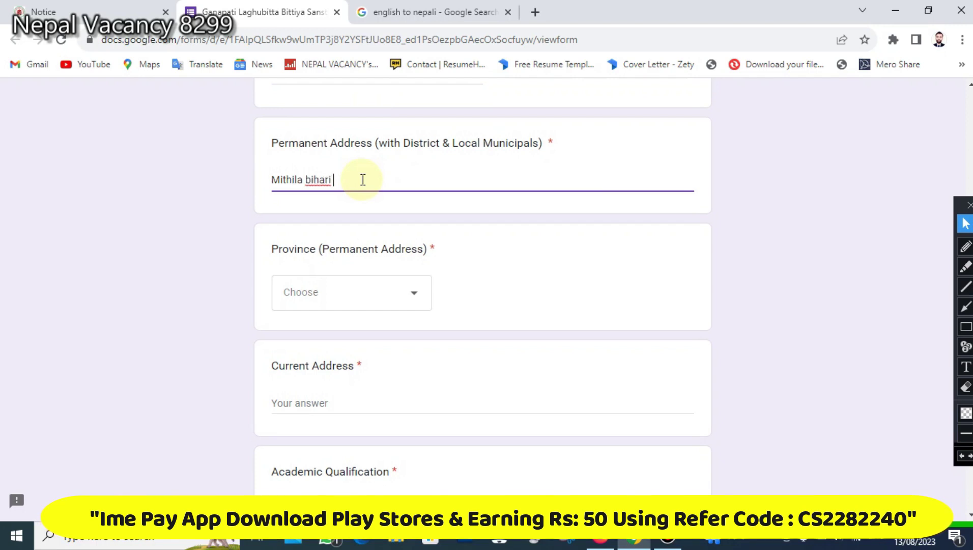
pyautogui.write(',')
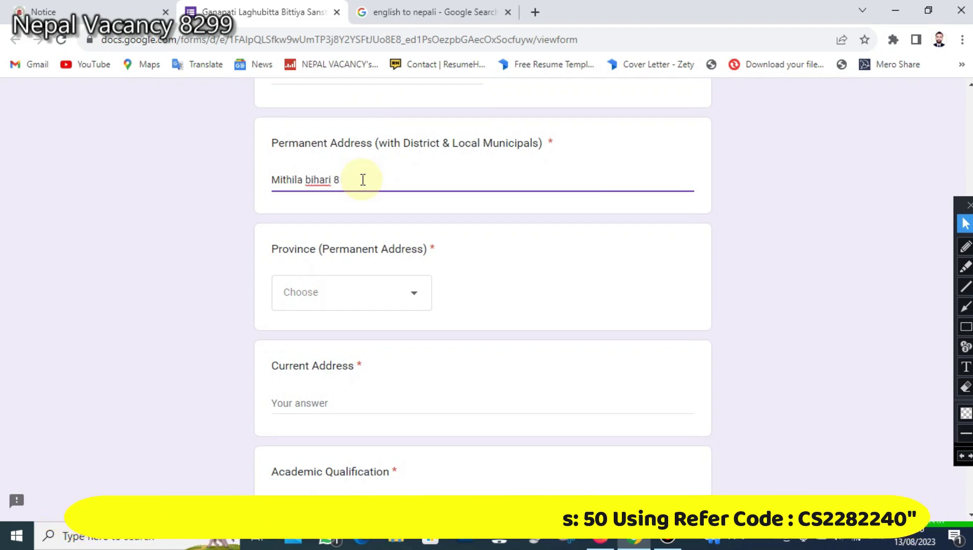
pyautogui.write(' d')
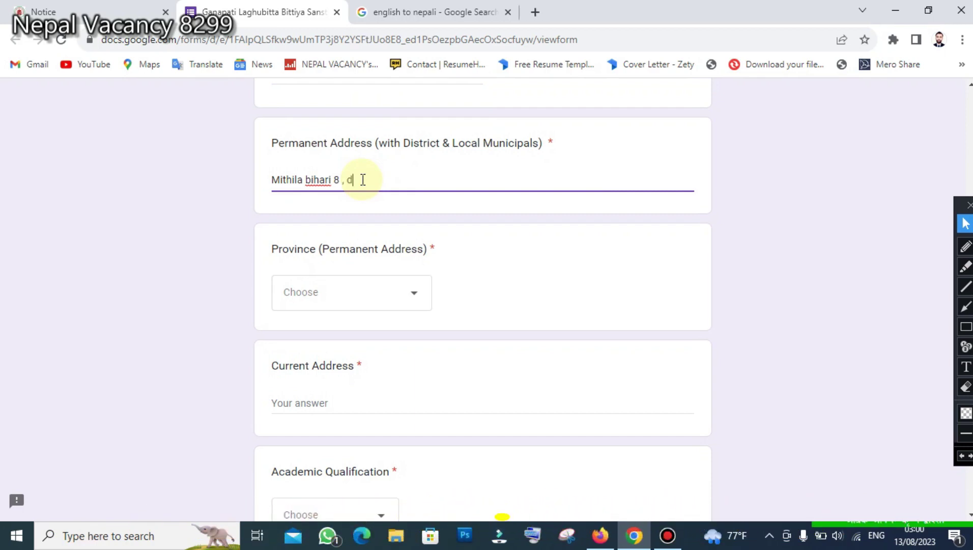
pyautogui.press('BackSpace')
pyautogui.write('Dhan')
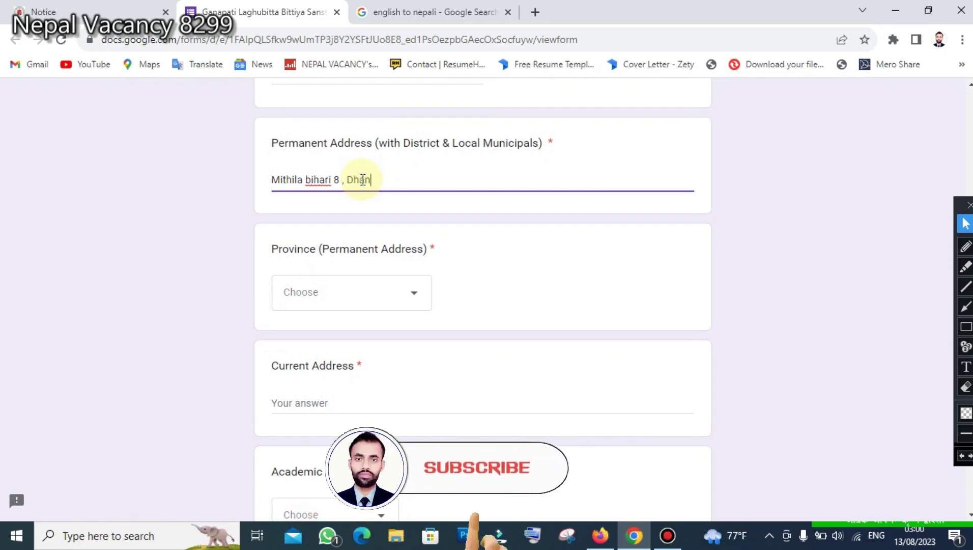
pyautogui.write('ush')
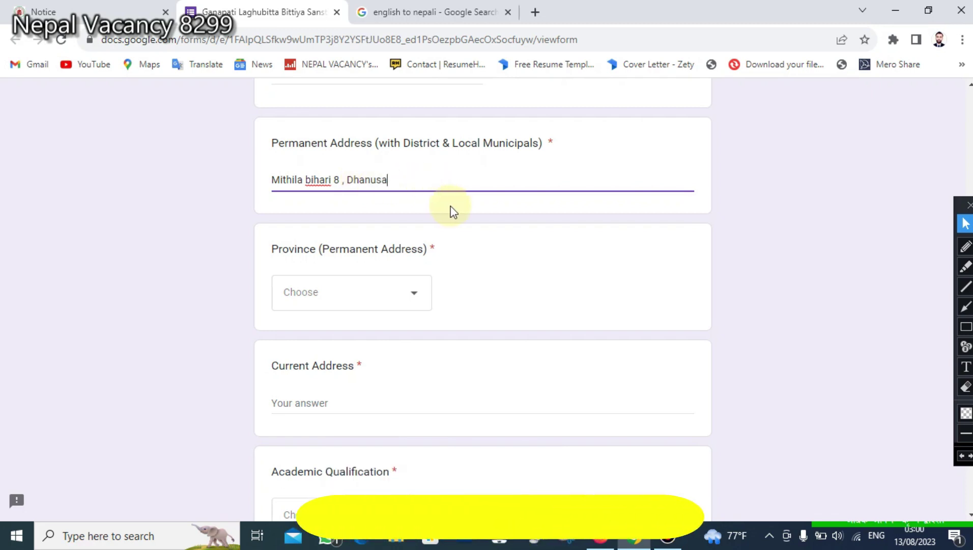
# - Select Madhesh Province from the permanent-address Province list
pyautogui.scroll(-3, 448, 211)
pyautogui.click(354, 151)
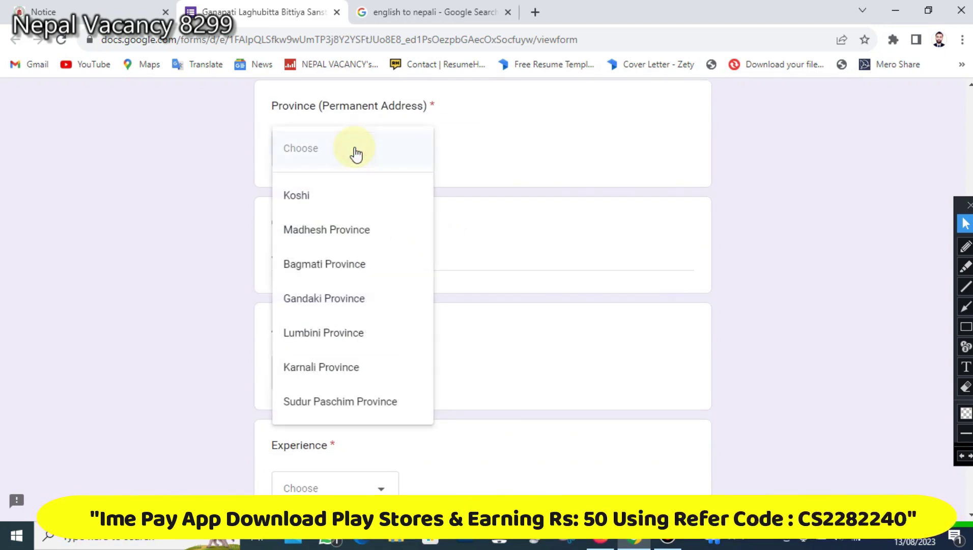
pyautogui.scroll(-2, 343, 301)
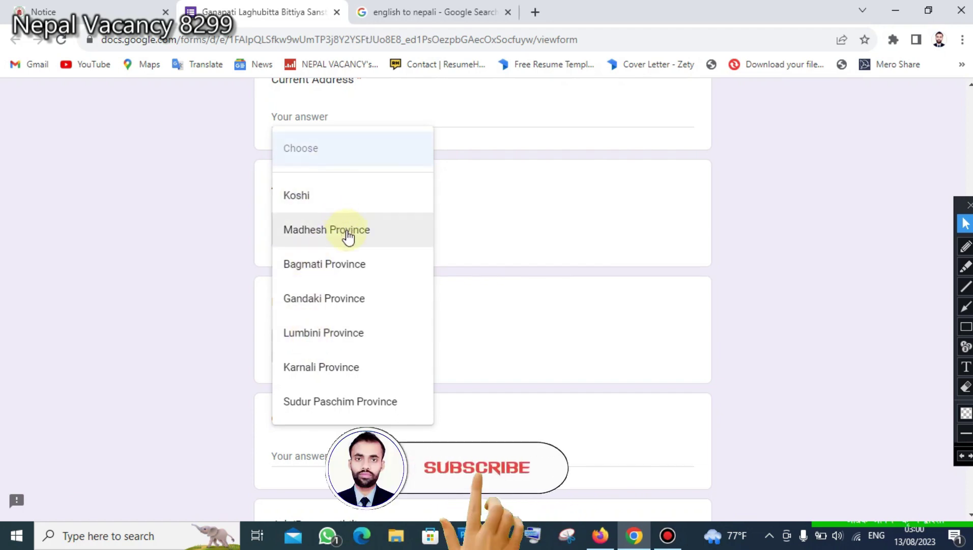
pyautogui.click(967, 348)
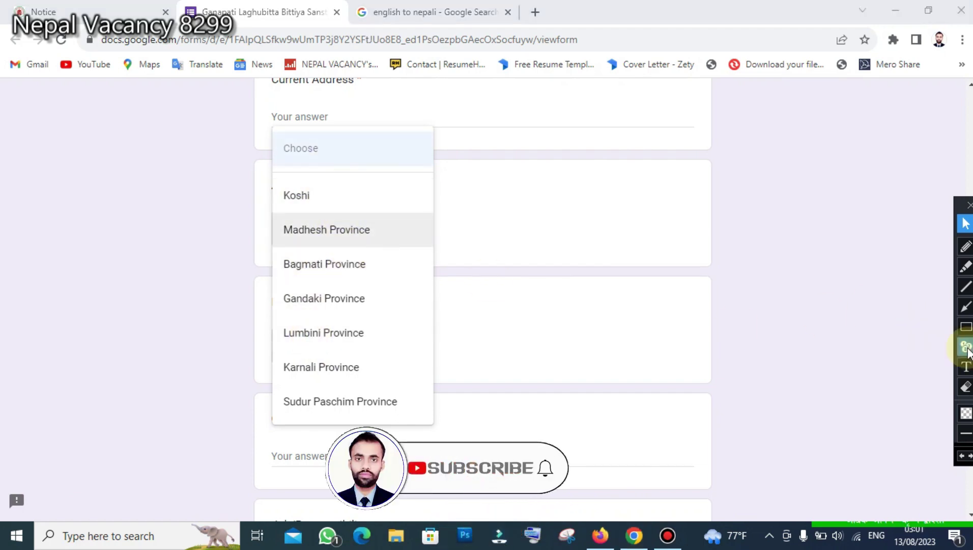
pyautogui.click(966, 328)
pyautogui.moveTo(256, 171)
pyautogui.mouseDown()
pyautogui.moveTo(397, 302)
pyautogui.moveTo(440, 425)
pyautogui.mouseUp()
pyautogui.click(964, 457)
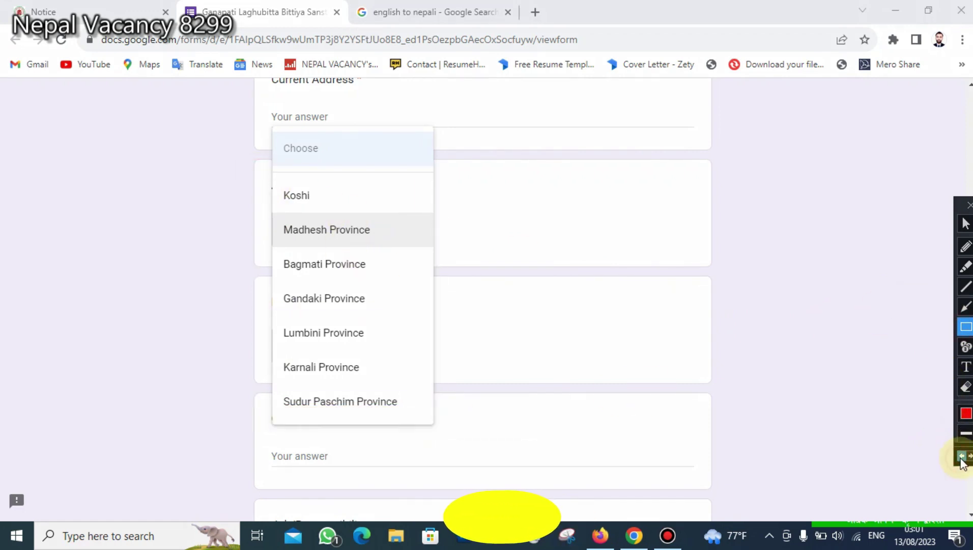
pyautogui.click(966, 223)
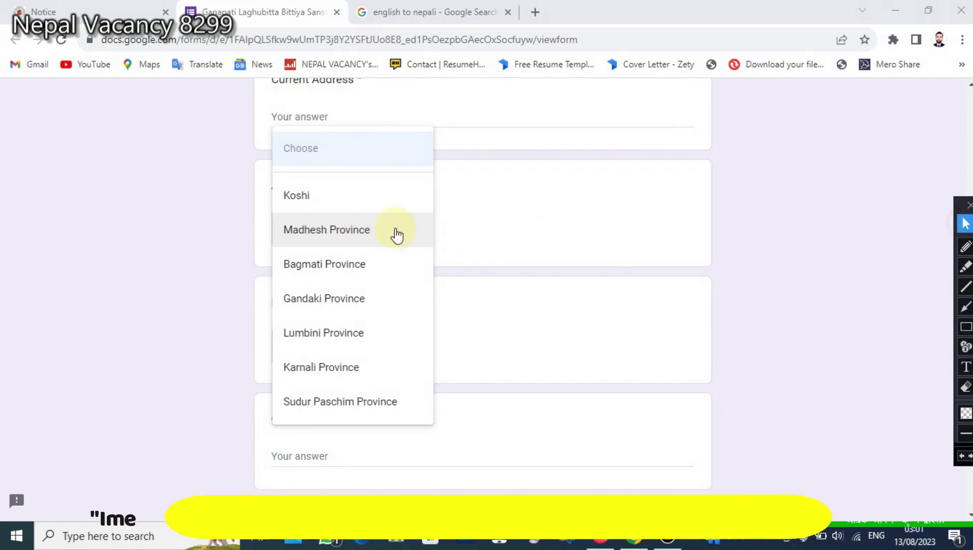
pyautogui.click(359, 230)
pyautogui.scroll(-5, 560, 195)
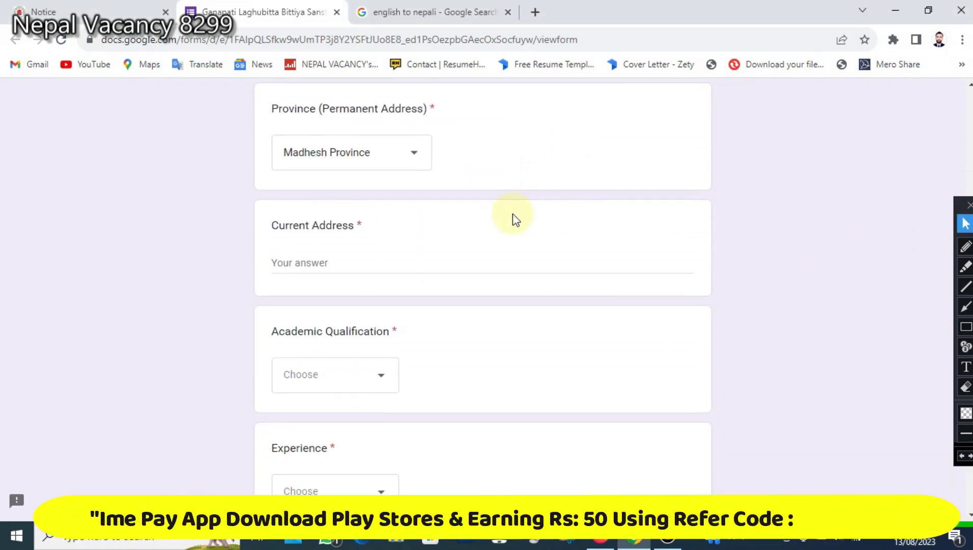
pyautogui.click(298, 195)
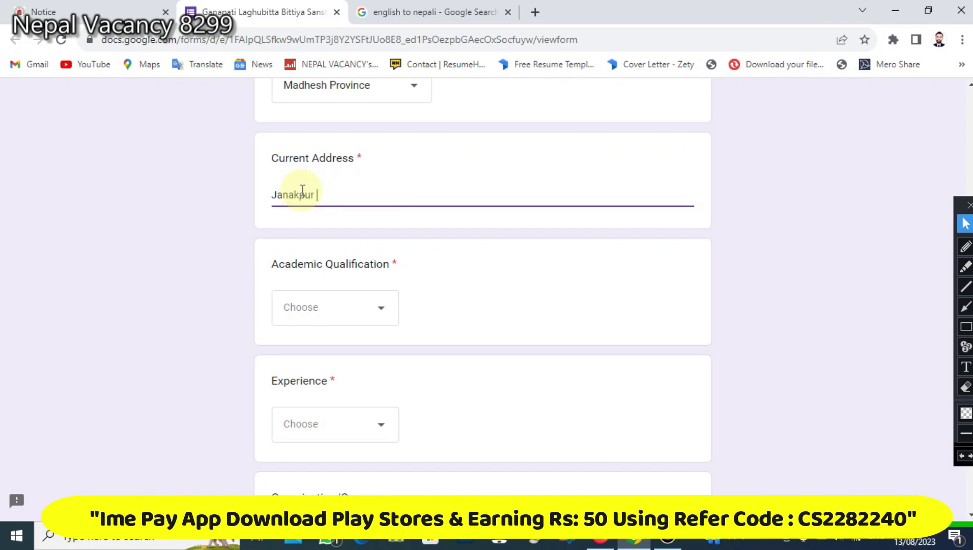
# - Erase the first attempt and type the current city and ward number into Current Address
pyautogui.write('am')
pyautogui.press('BackSpace')
pyautogui.press('BackSpace')
pyautogui.press('BackSpace')
pyautogui.press('BackSpace')
pyautogui.press('BackSpace')
pyautogui.press('BackSpace')
pyautogui.press('BackSpace')
pyautogui.press('BackSpace')
pyautogui.press('BackSpace')
pyautogui.press('BackSpace')
pyautogui.press('BackSpace')
pyautogui.press('BackSpace')
pyautogui.press('BackSpace')
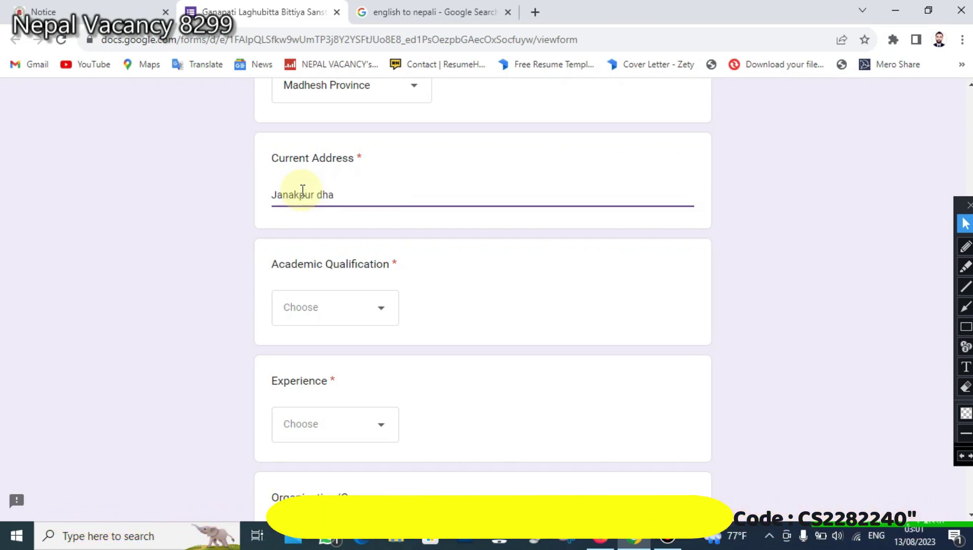
pyautogui.write('Kathaman')
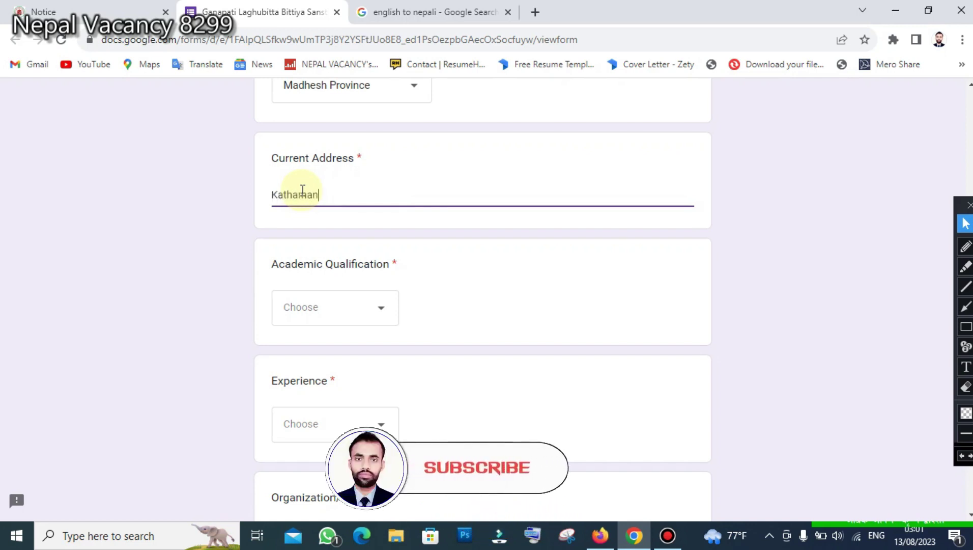
pyautogui.write('du 4')
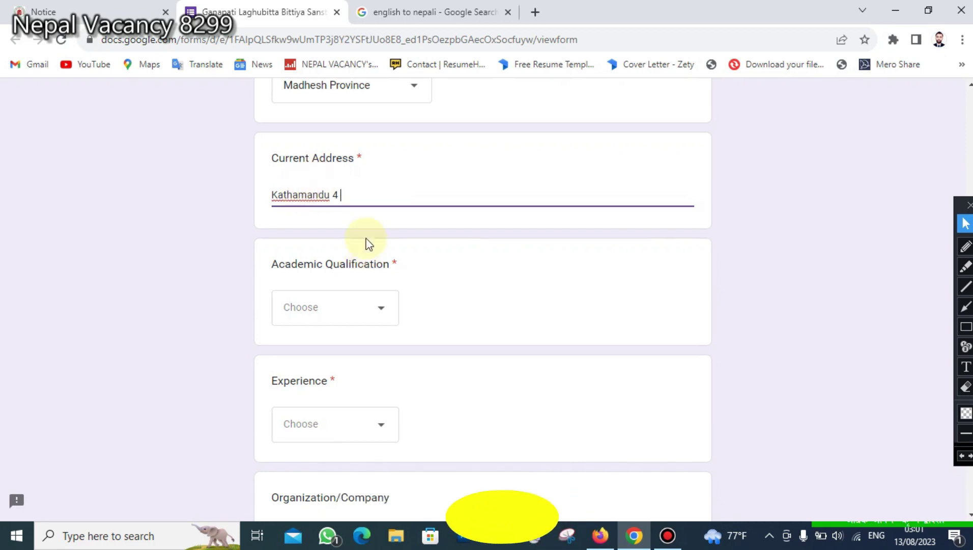
pyautogui.scroll(-1, 370, 243)
pyautogui.click(340, 234)
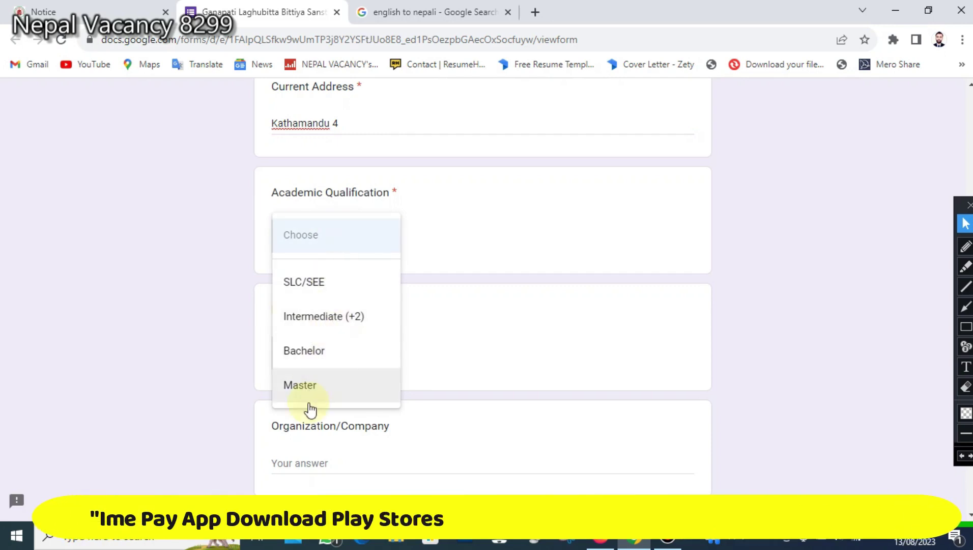
# - Select Intermediate (+2) among the SLC/SEE, Bachelor and Master qualification options
pyautogui.click(966, 327)
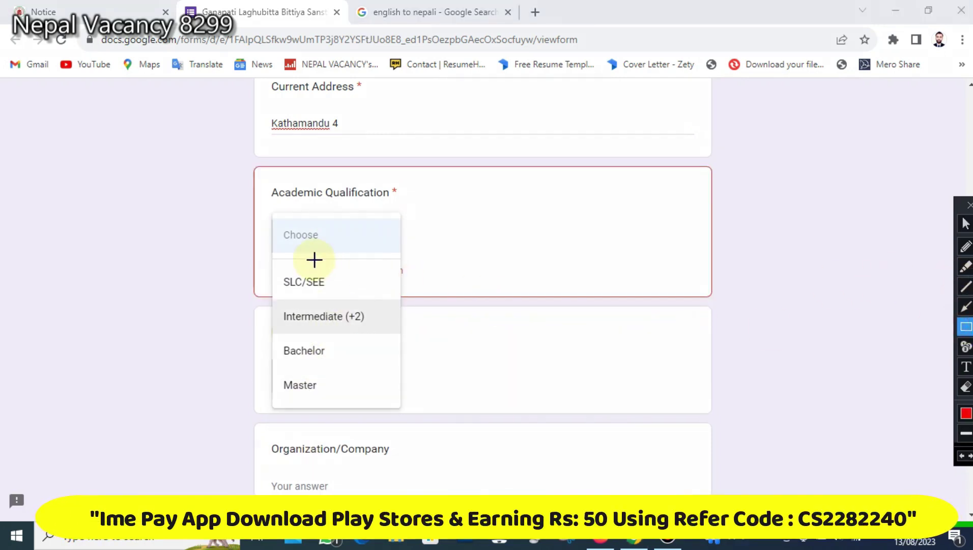
pyautogui.moveTo(260, 245); pyautogui.dragTo(391, 403)
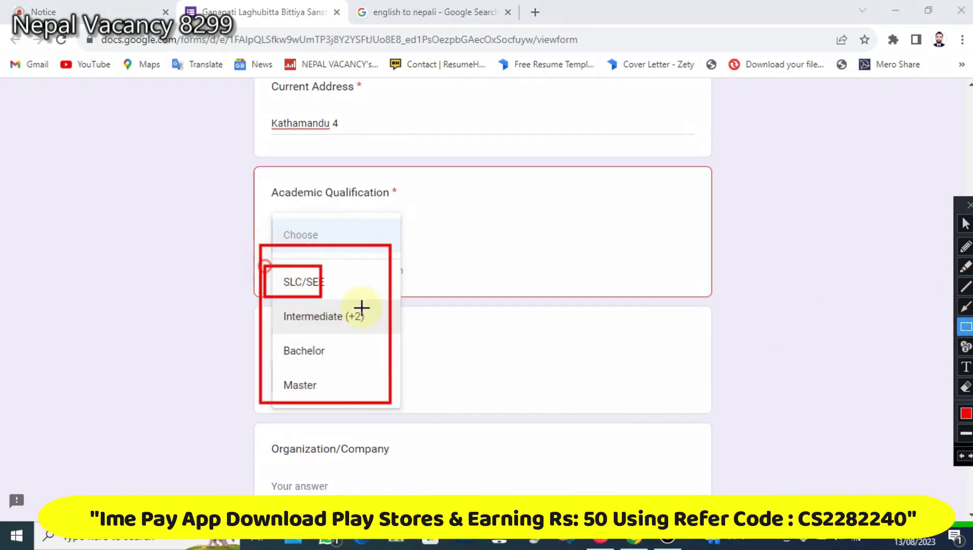
pyautogui.moveTo(262, 300); pyautogui.dragTo(398, 333)
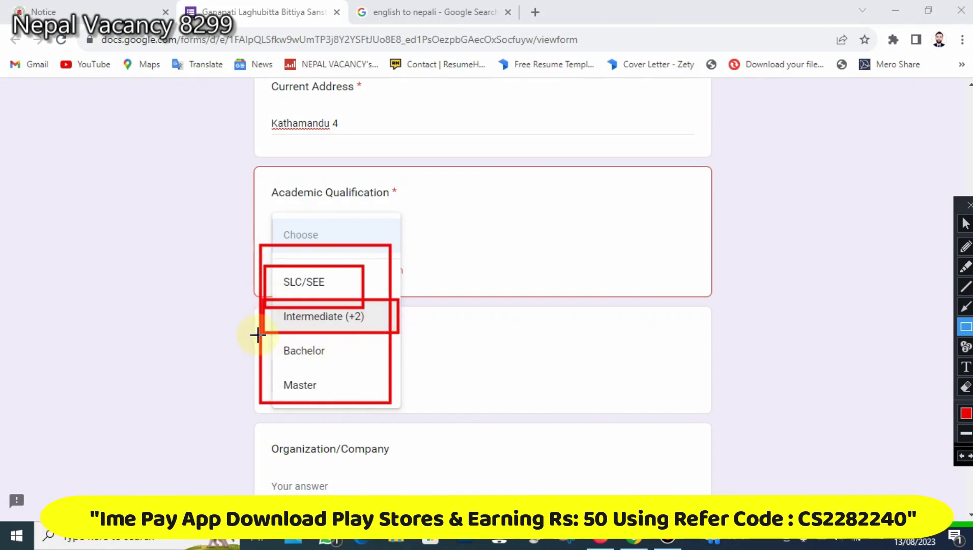
pyautogui.moveTo(297, 270); pyautogui.dragTo(377, 294)
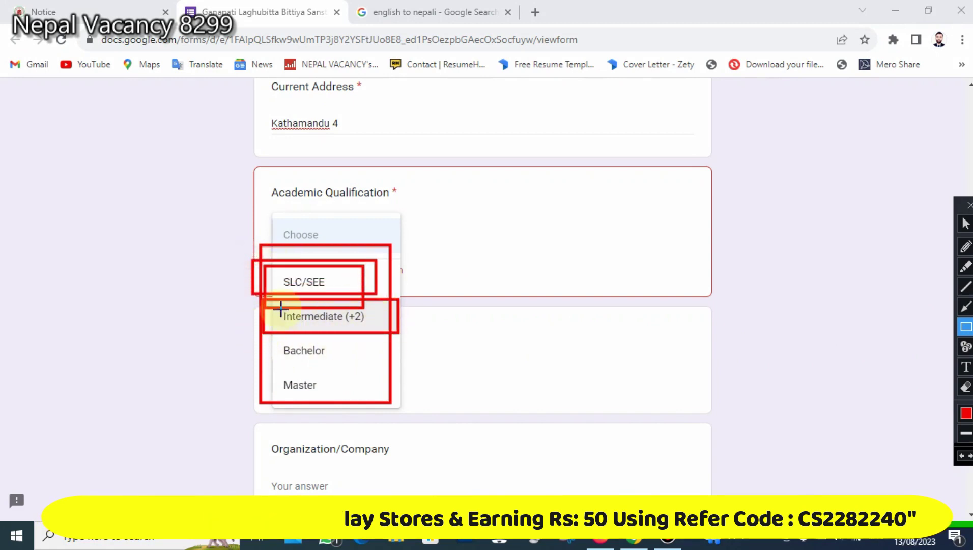
pyautogui.moveTo(253, 341); pyautogui.dragTo(363, 357)
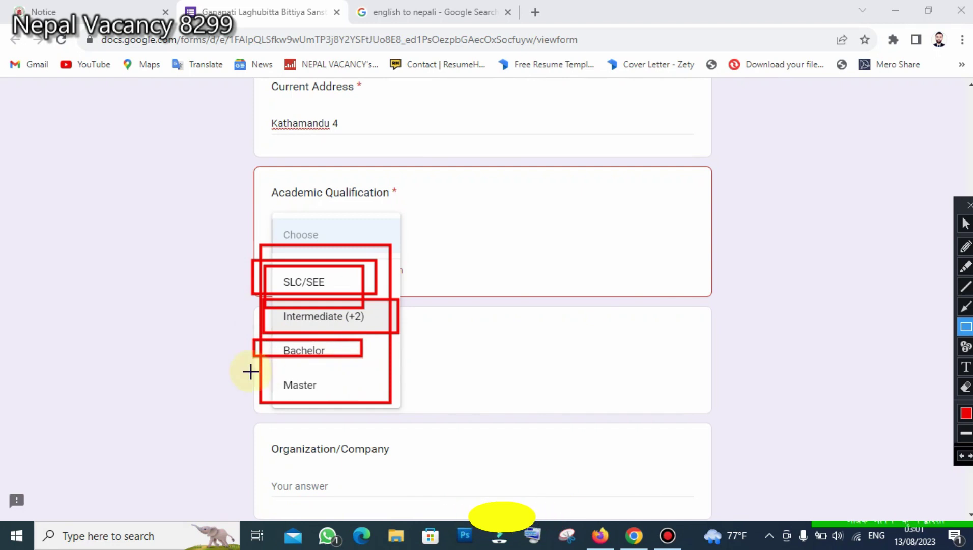
pyautogui.moveTo(251, 371); pyautogui.dragTo(328, 396)
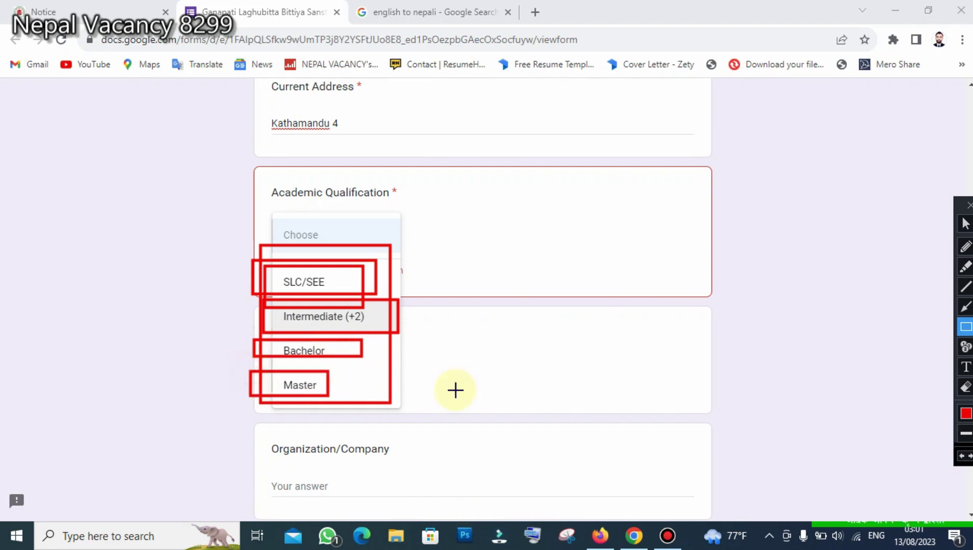
pyautogui.click(960, 458)
pyautogui.click(961, 458)
pyautogui.click(961, 458)
pyautogui.click(960, 460)
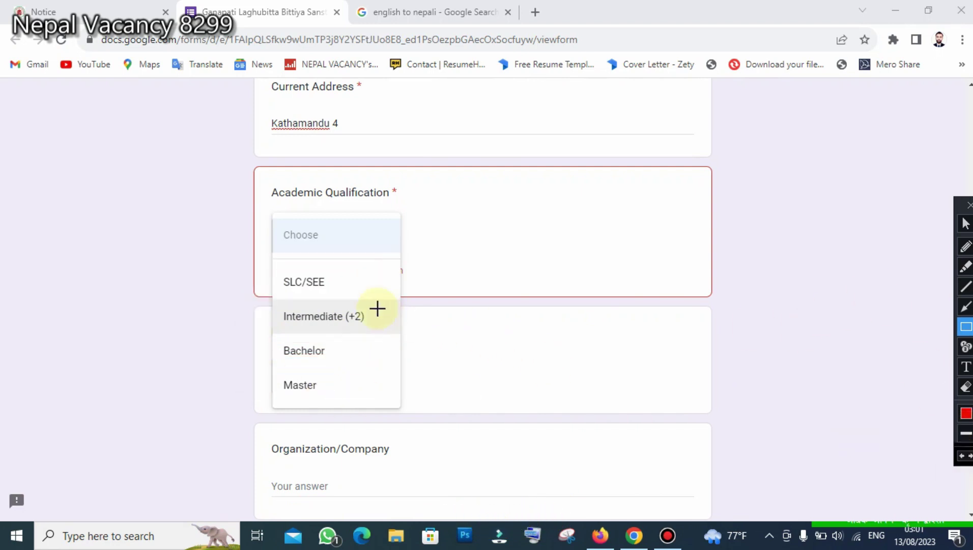
pyautogui.click(339, 317)
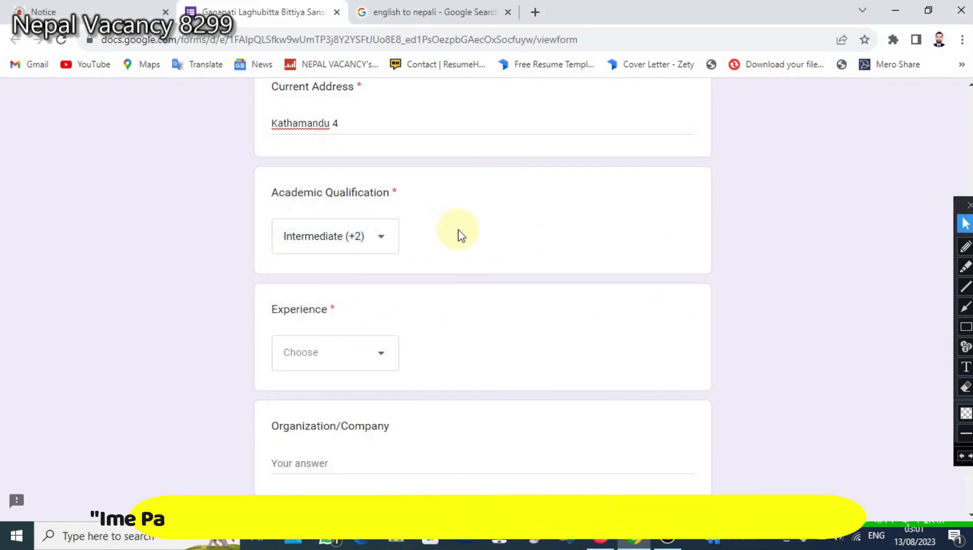
pyautogui.scroll(-3, 458, 235)
# - Pick 2 from the Experience dropdown after briefly opening and closing the list
pyautogui.click(323, 219)
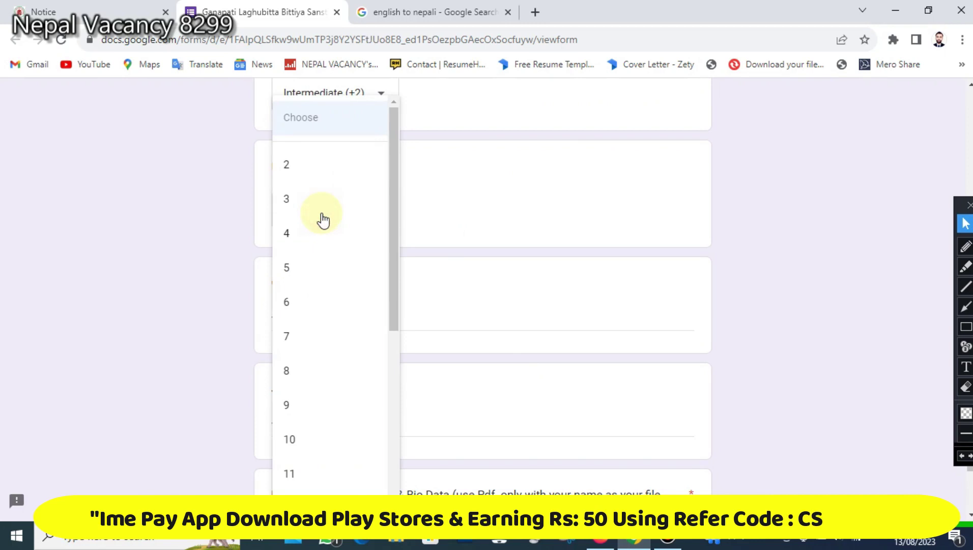
pyautogui.click(458, 199)
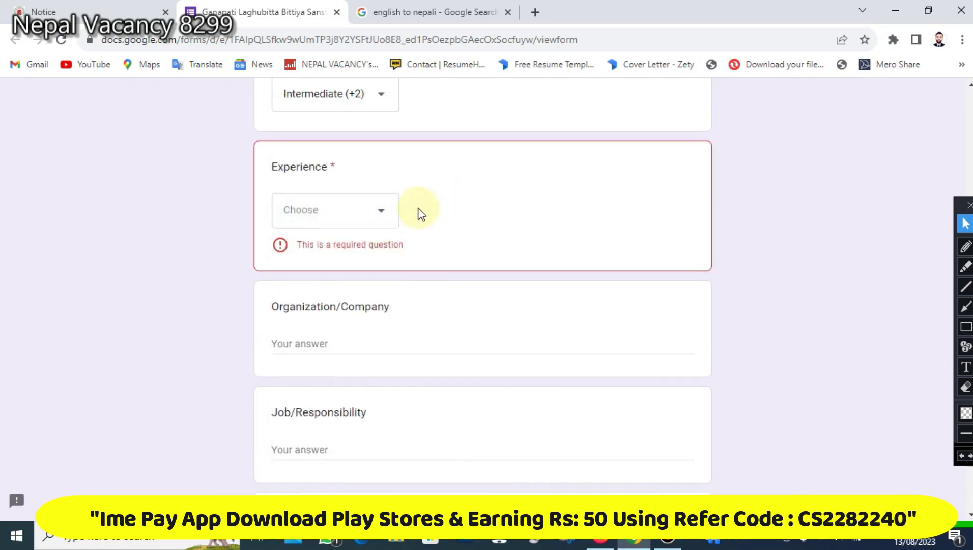
pyautogui.scroll(1, 420, 211)
pyautogui.click(332, 282)
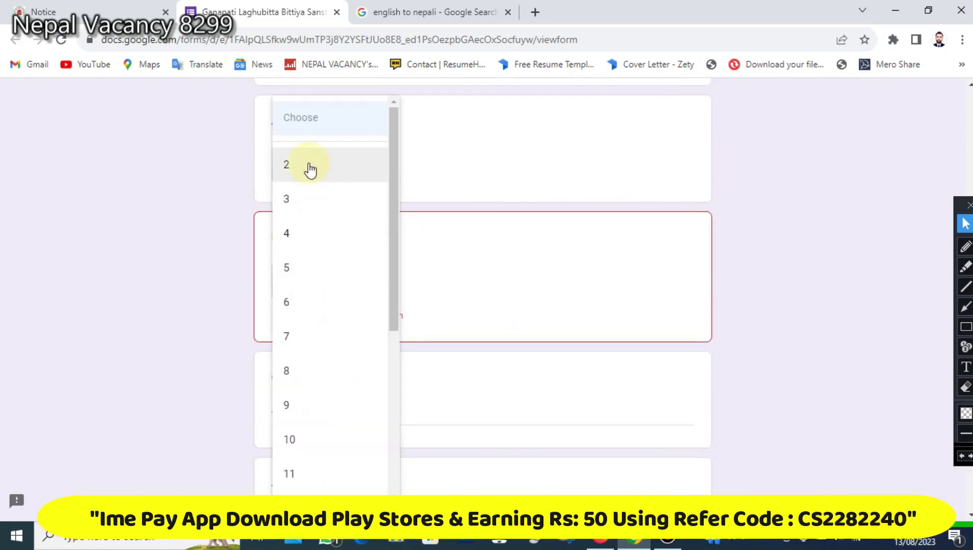
pyautogui.scroll(1, 308, 158)
pyautogui.scroll(-1, 317, 428)
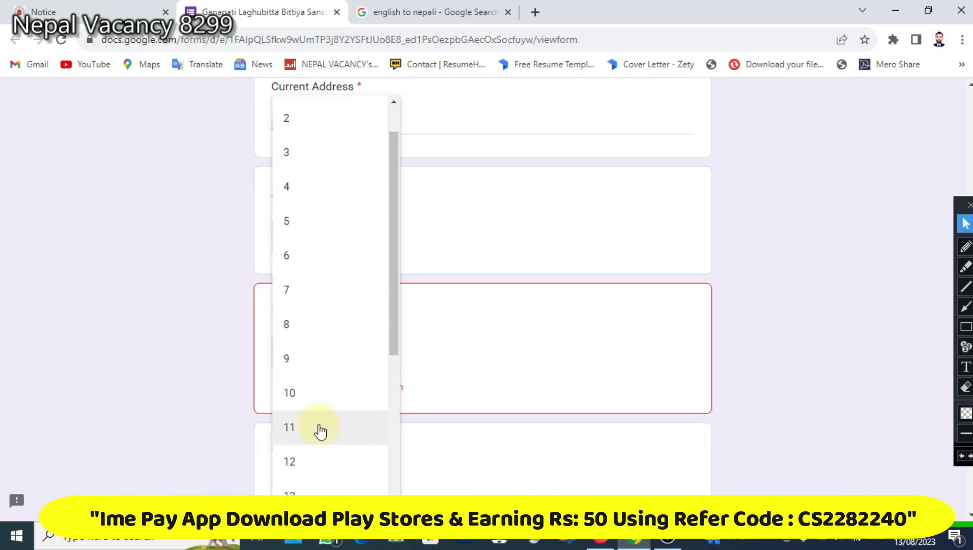
pyautogui.click(495, 311)
pyautogui.scroll(-1, 513, 279)
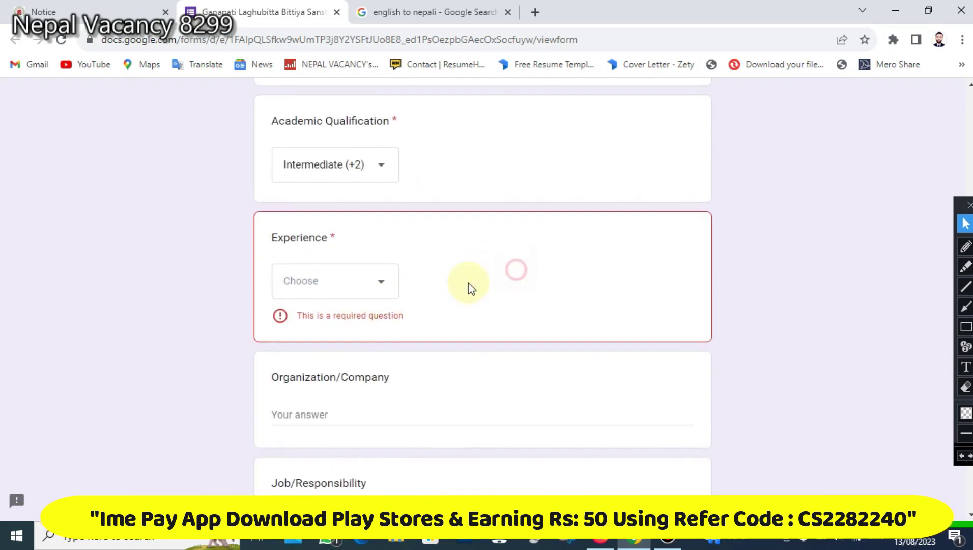
pyautogui.click(372, 282)
pyautogui.click(319, 157)
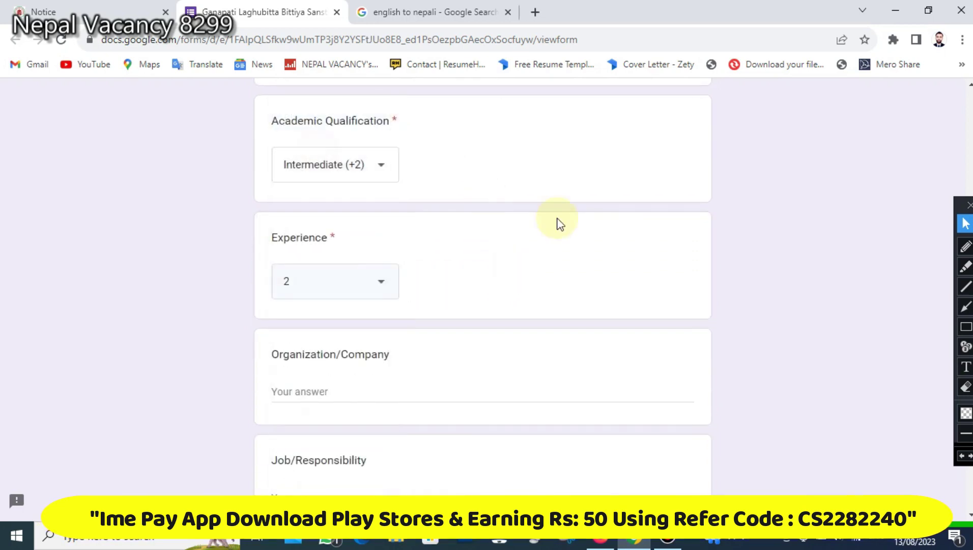
# - Reset the Experience answer to blank, then choose 2 again
pyautogui.scroll(-1, 559, 222)
pyautogui.scroll(-1, 626, 260)
pyautogui.click(366, 148)
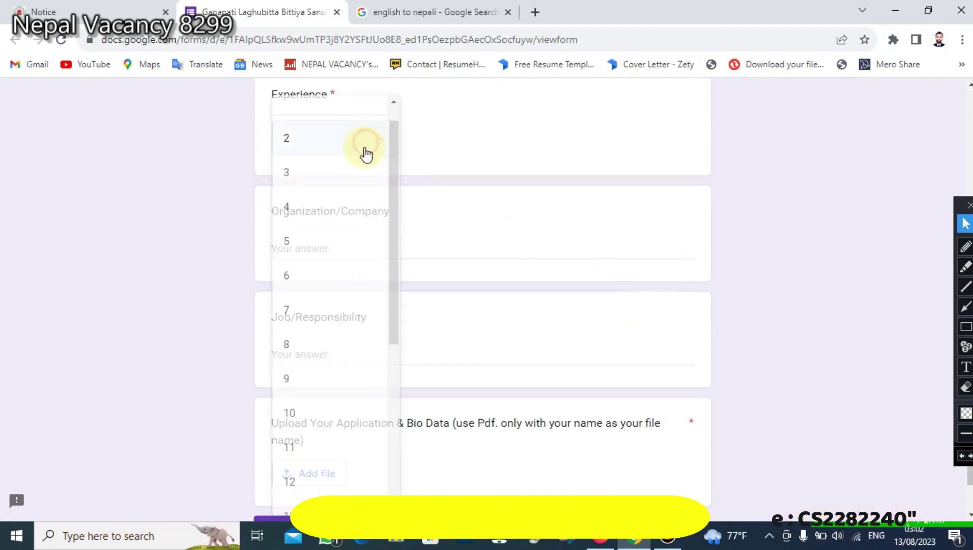
pyautogui.click(313, 113)
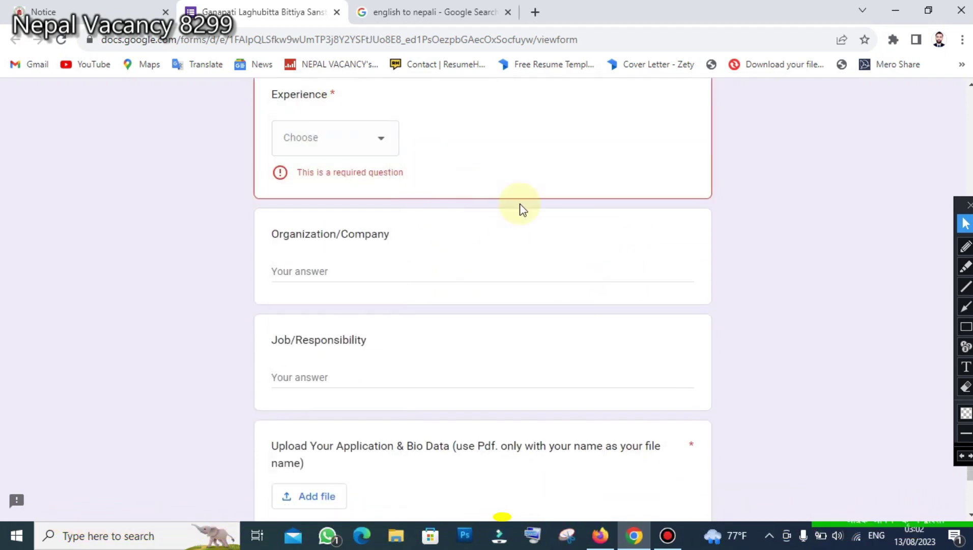
pyautogui.scroll(1, 464, 219)
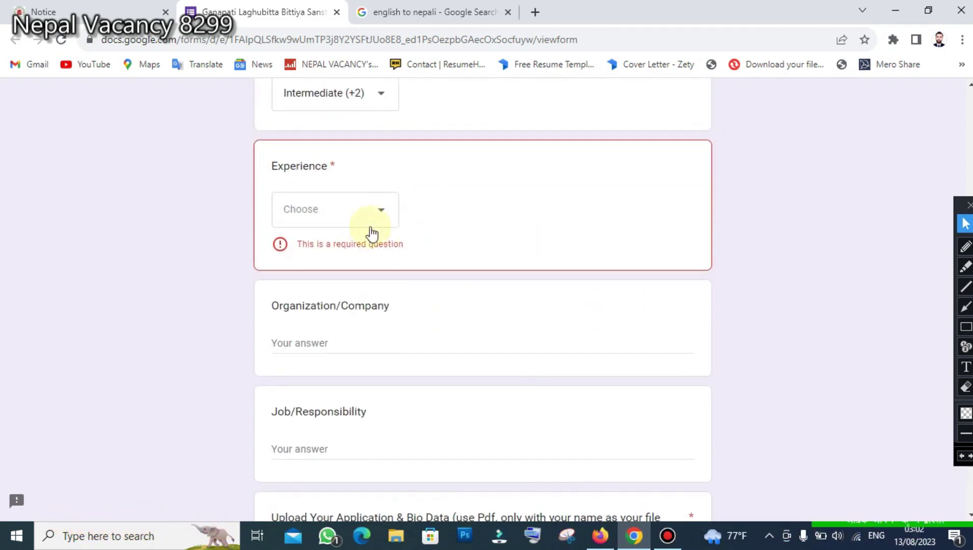
pyautogui.click(341, 217)
pyautogui.click(302, 170)
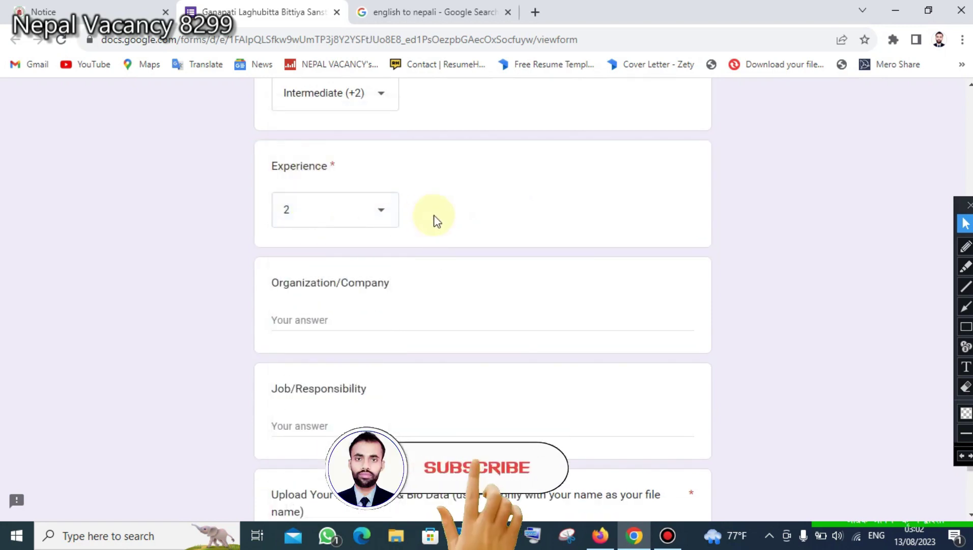
pyautogui.scroll(-1, 438, 224)
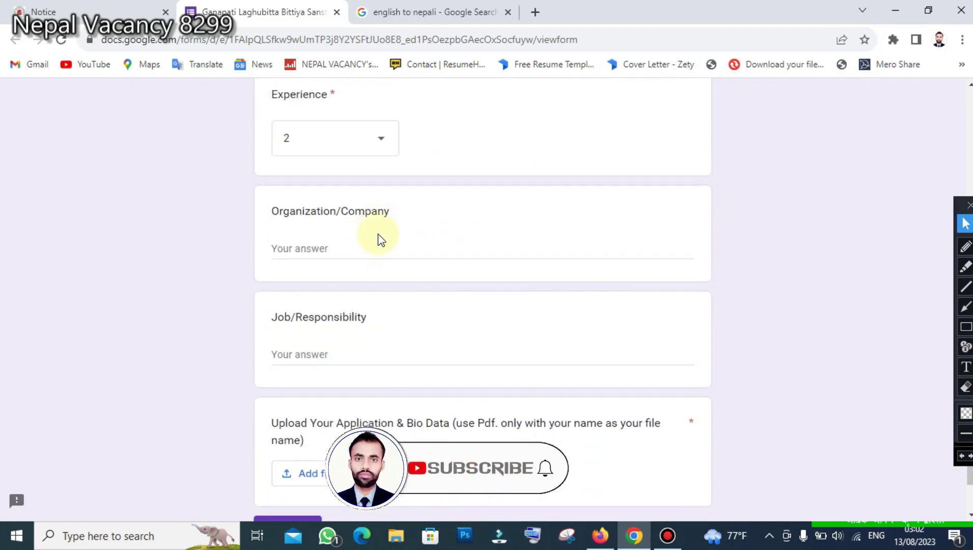
# - Highlight the Organization/Company question title
pyautogui.moveTo(269, 206); pyautogui.dragTo(411, 211)
pyautogui.click(429, 231)
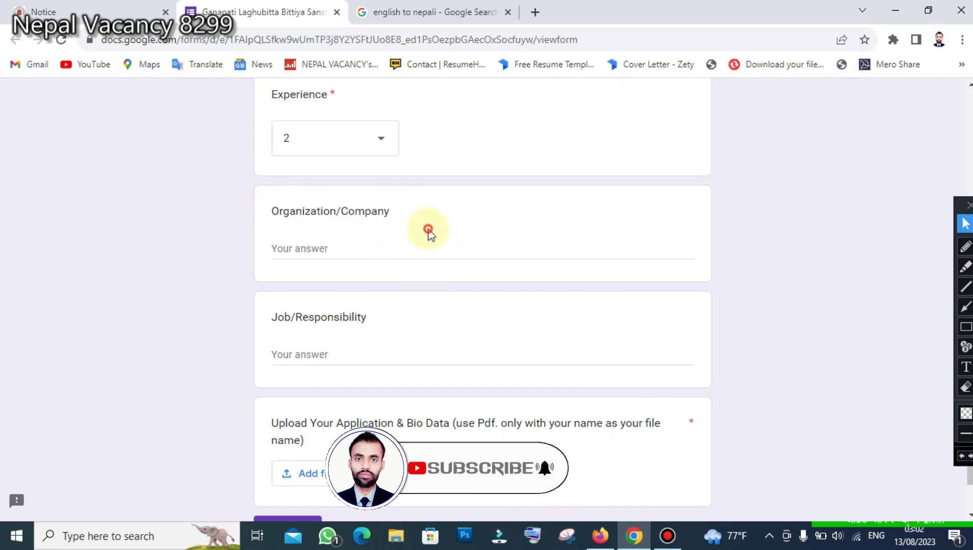
pyautogui.moveTo(270, 212); pyautogui.dragTo(402, 225)
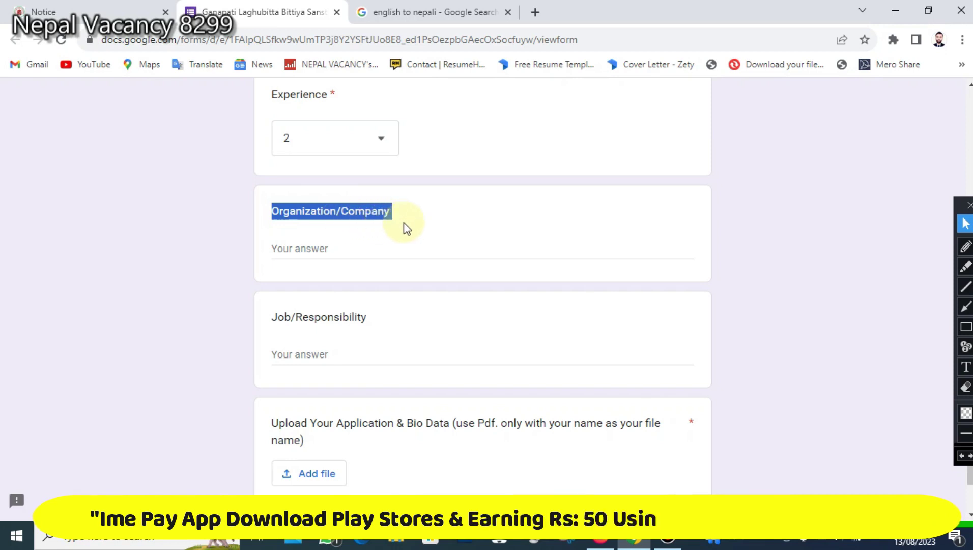
pyautogui.click(449, 219)
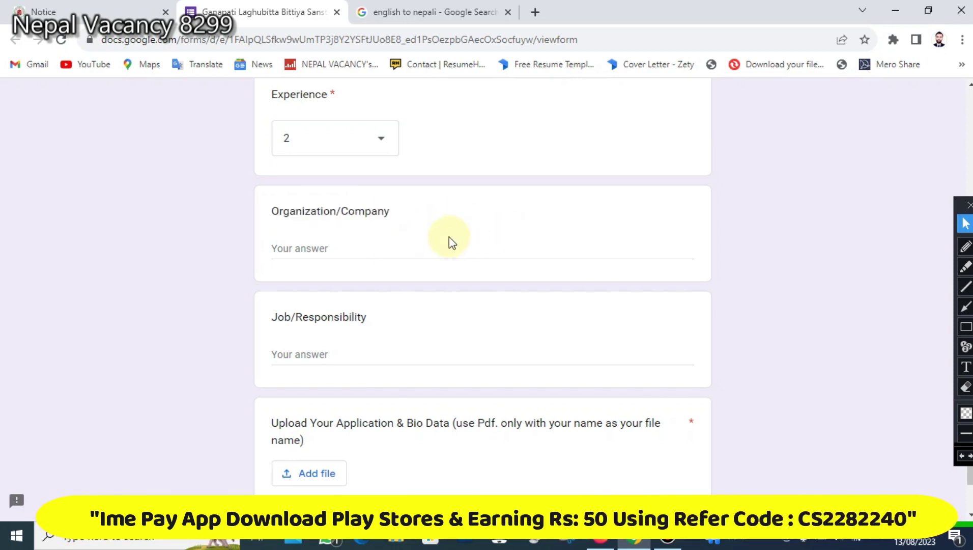
pyautogui.scroll(-2, 449, 243)
pyautogui.moveTo(280, 142); pyautogui.dragTo(422, 155)
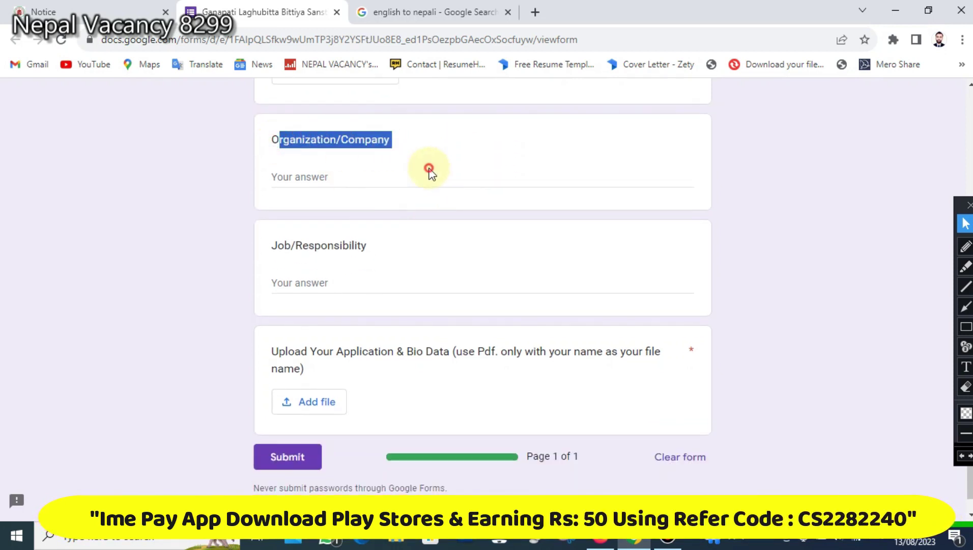
# - Enter 'Arya motor pvt.ltd' as the Organization/Company answer
pyautogui.click(357, 215)
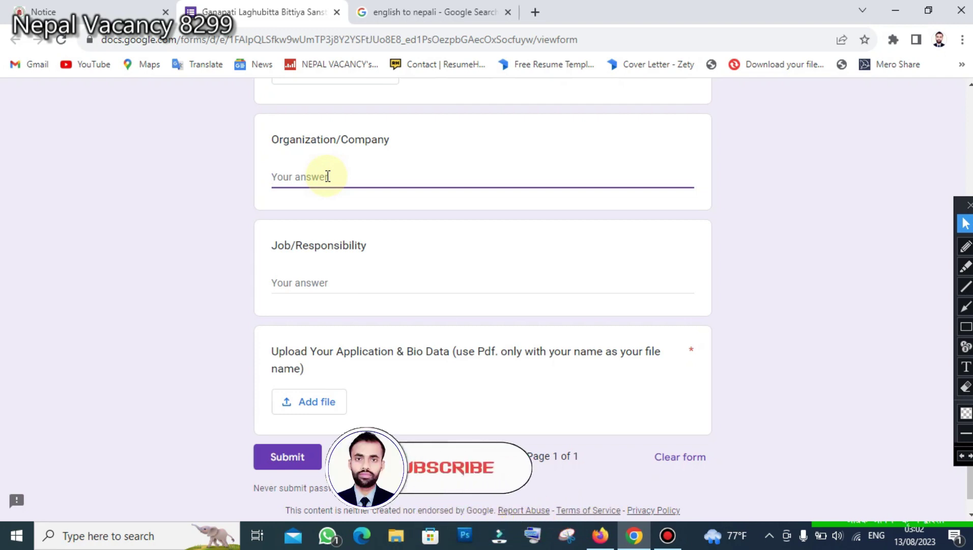
pyautogui.write('J')
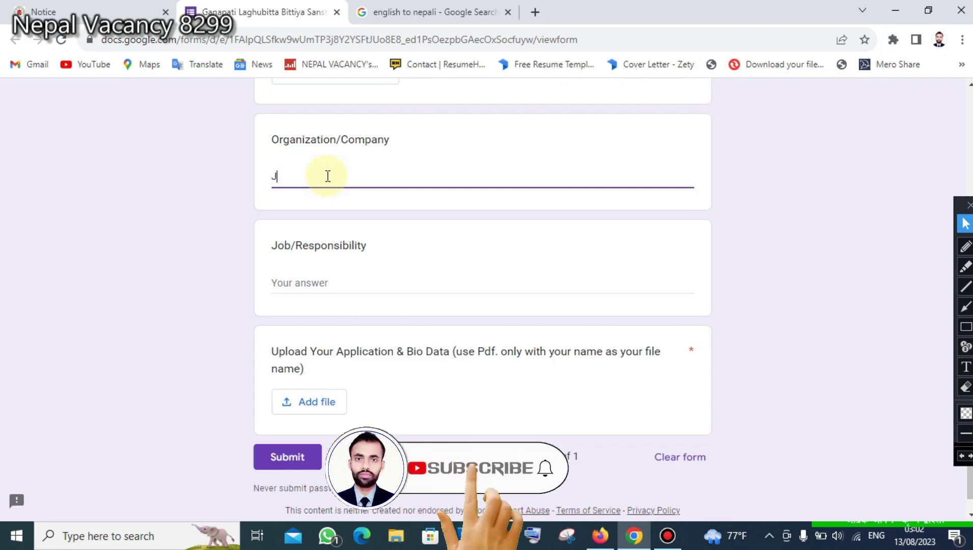
pyautogui.press('BackSpace')
pyautogui.write('a')
pyautogui.press('BackSpace')
pyautogui.write('A')
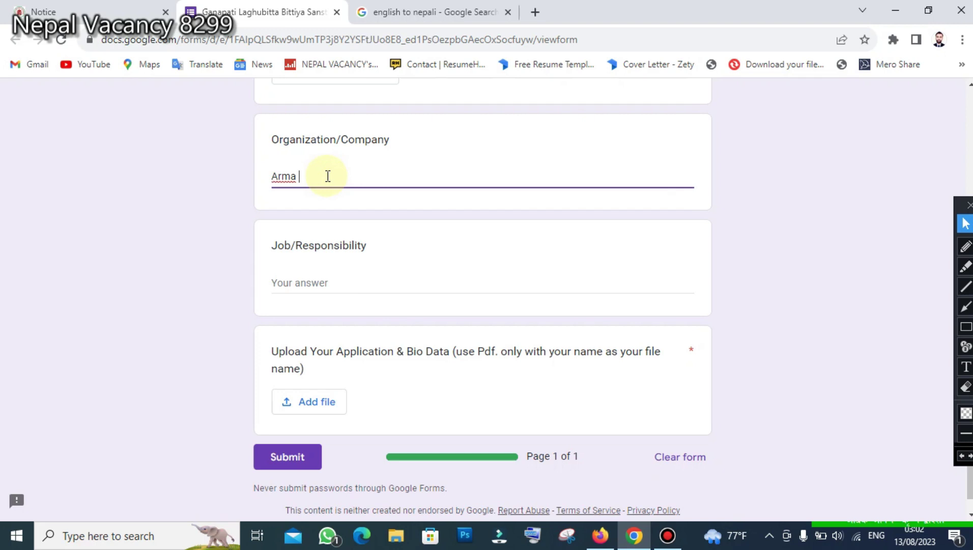
pyautogui.write('r')
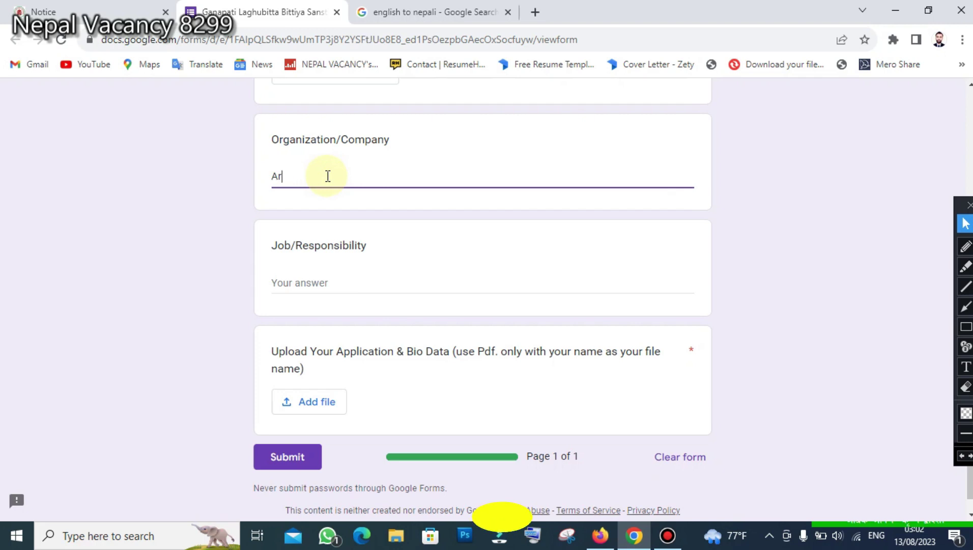
pyautogui.write('ya motor pvt.ltd')
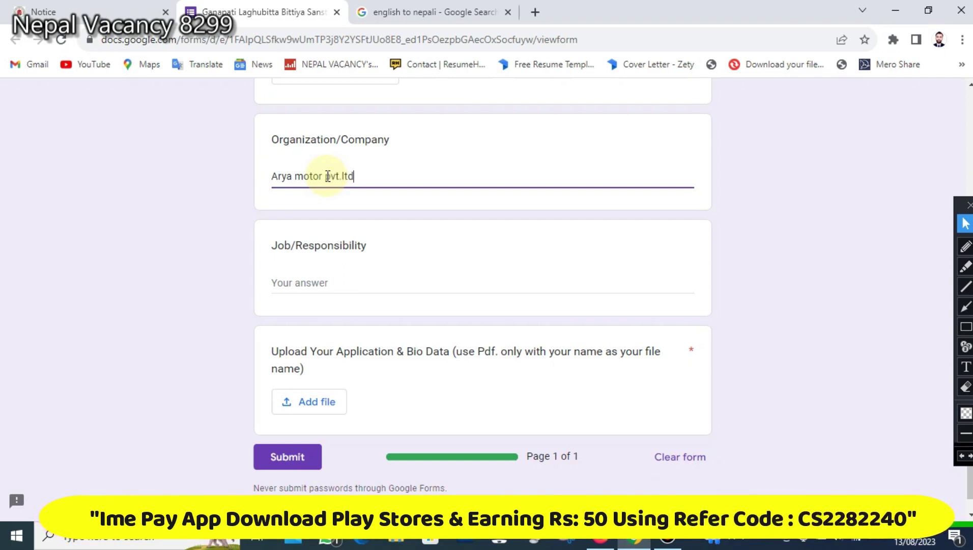
pyautogui.scroll(-1, 314, 233)
pyautogui.click(314, 229)
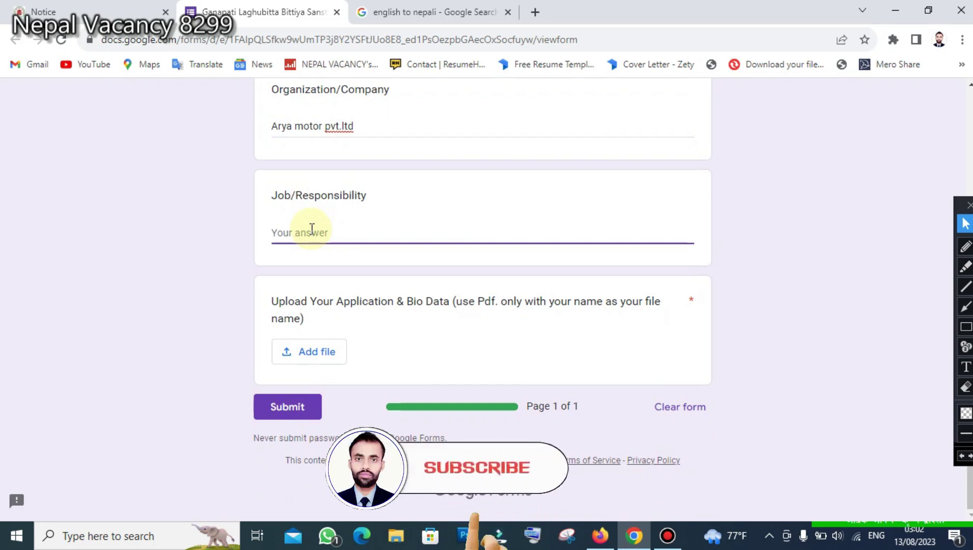
# - Type 'Data Entry, computer operator' as the Job/Responsibility answer
pyautogui.write('D')
pyautogui.press('BackSpace')
pyautogui.write('Data')
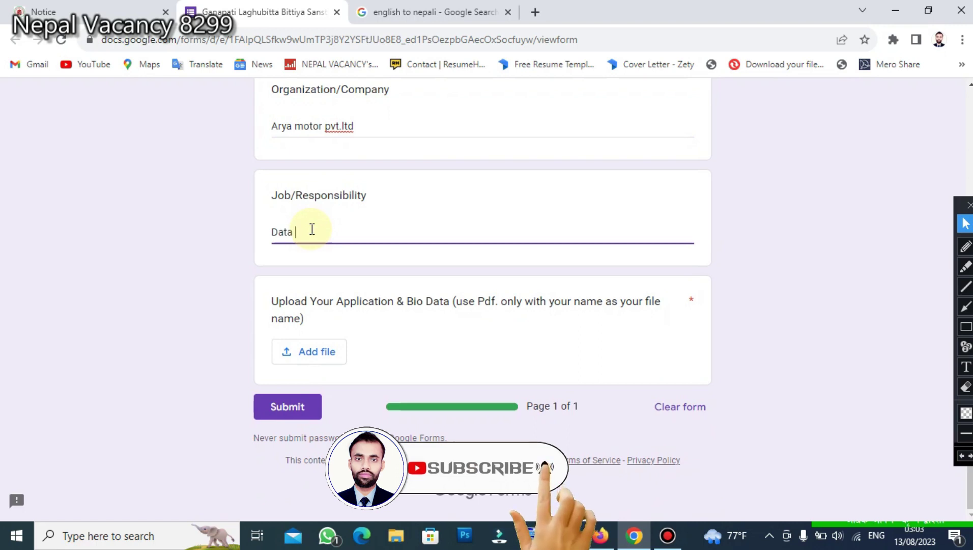
pyautogui.write(' Entry')
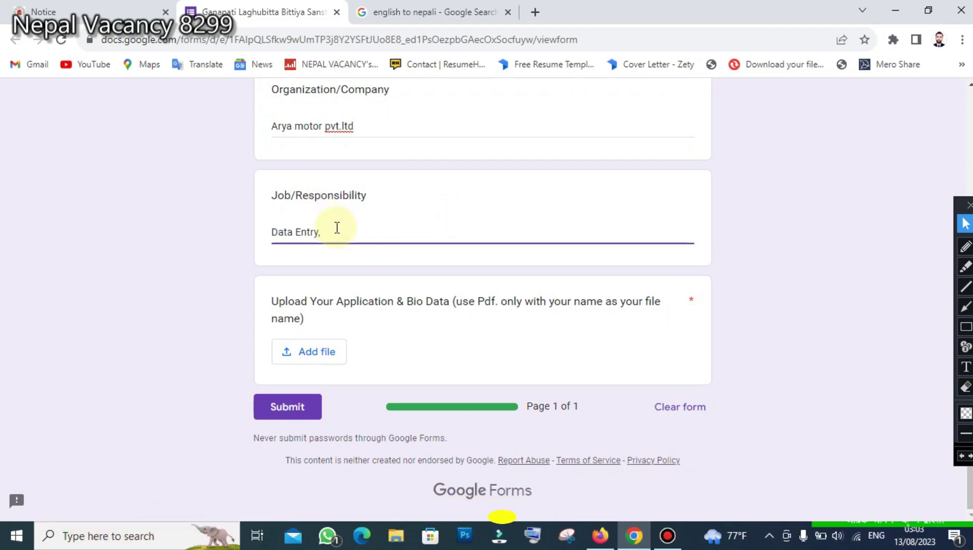
pyautogui.write(', computer')
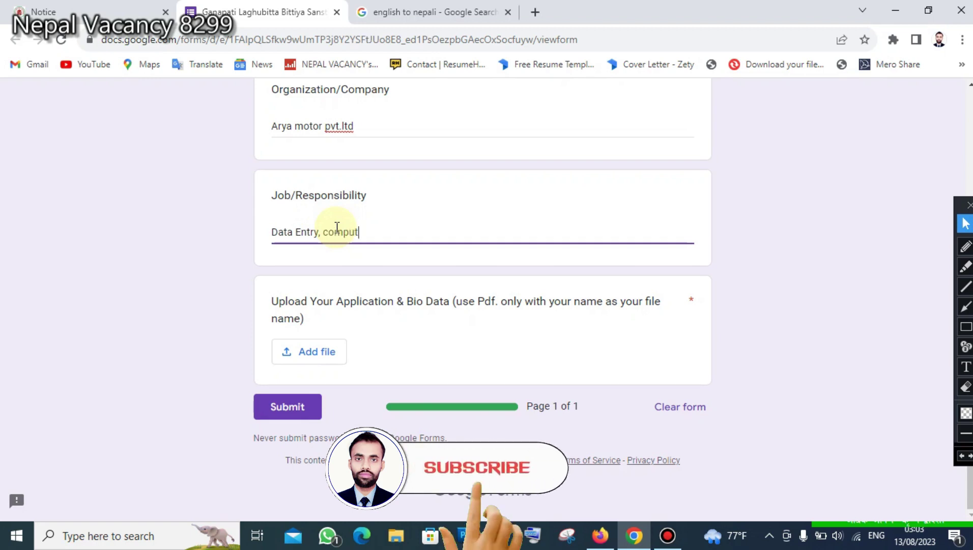
pyautogui.write(' operator')
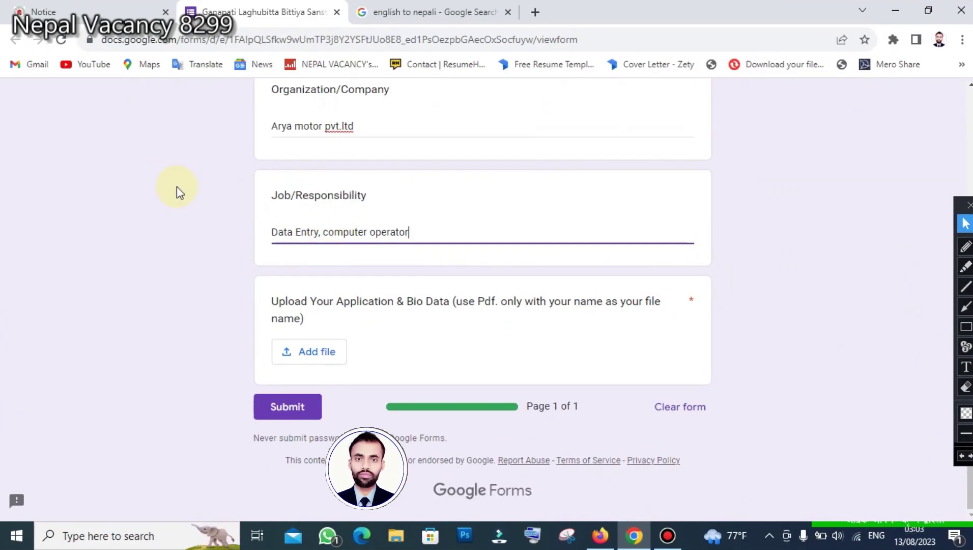
# - Mark up the Job/Responsibility answer on screen with highlight strokes
pyautogui.moveTo(245, 199); pyautogui.dragTo(412, 233)
pyautogui.scroll(3, 416, 224)
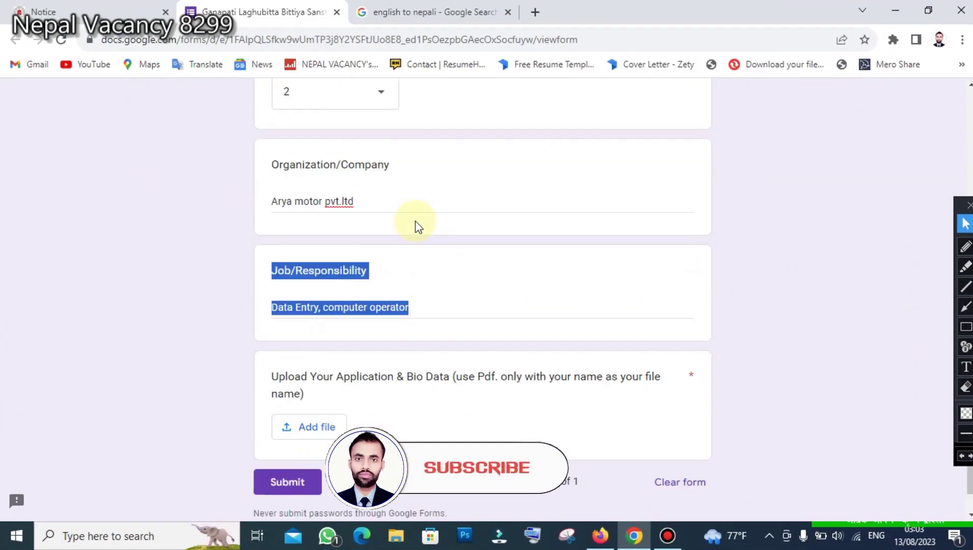
pyautogui.scroll(-1, 394, 231)
pyautogui.moveTo(269, 233); pyautogui.dragTo(385, 238)
pyautogui.moveTo(272, 267); pyautogui.dragTo(328, 267)
pyautogui.scroll(-2, 432, 286)
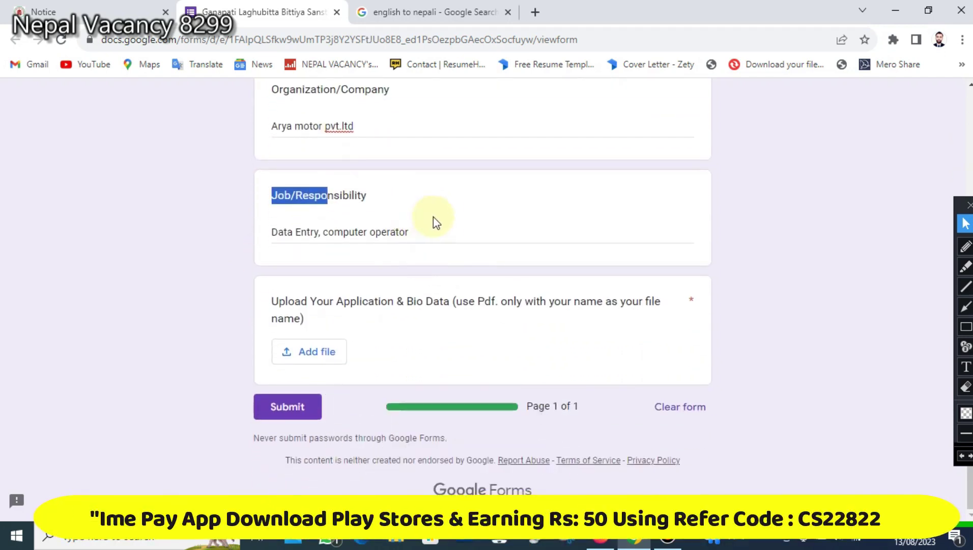
pyautogui.click(443, 228)
pyautogui.click(966, 223)
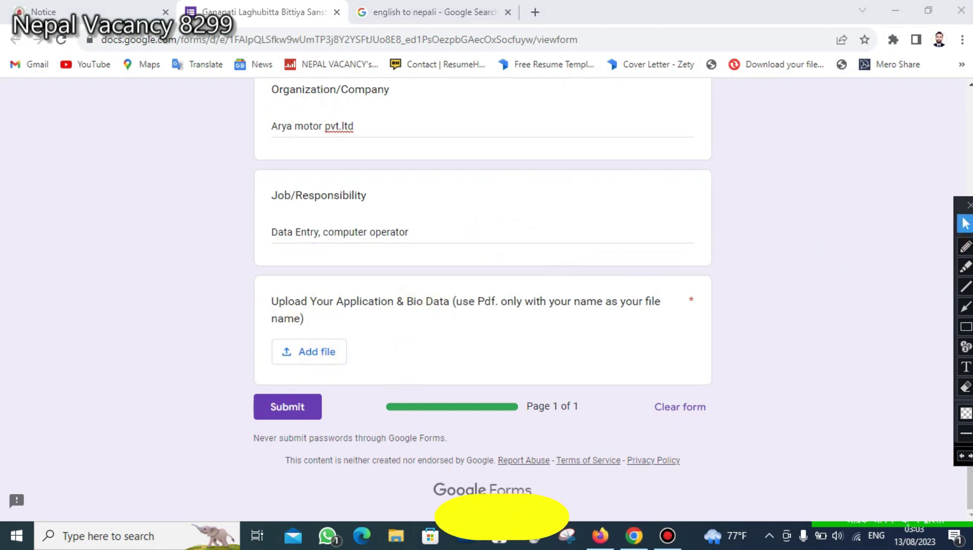
# - Annotate the upload question on screen, then bring up its Insert file dialog
pyautogui.click(966, 326)
pyautogui.moveTo(259, 283); pyautogui.dragTo(399, 331)
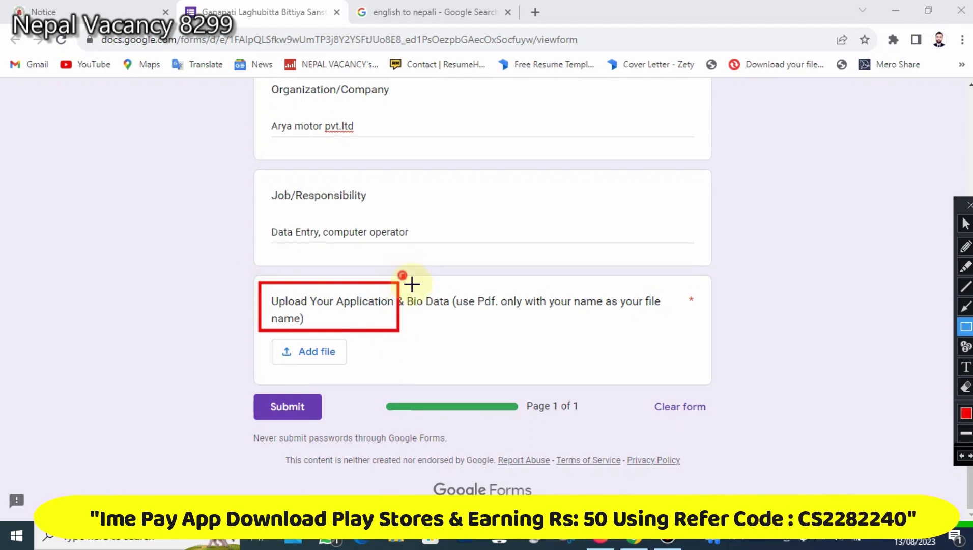
pyautogui.moveTo(403, 276); pyautogui.dragTo(701, 323)
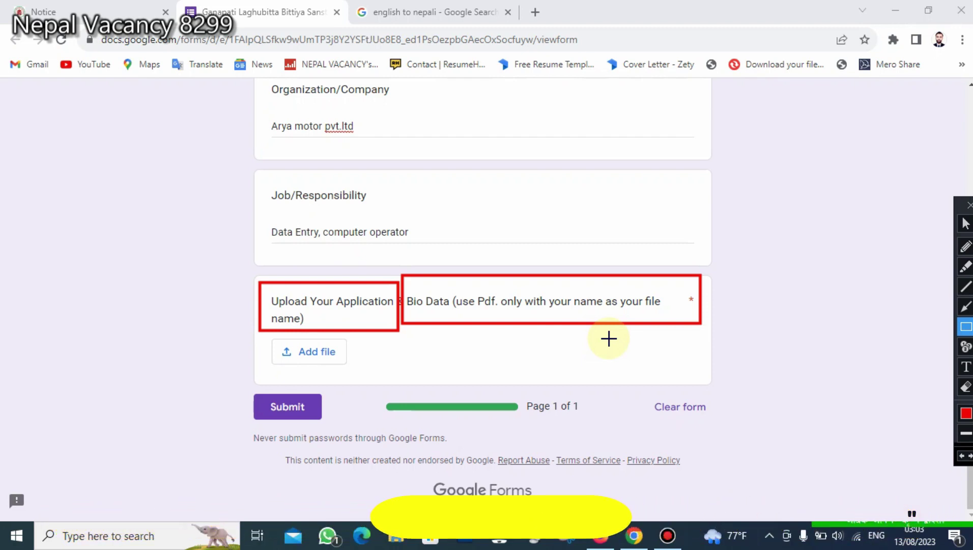
pyautogui.click(964, 225)
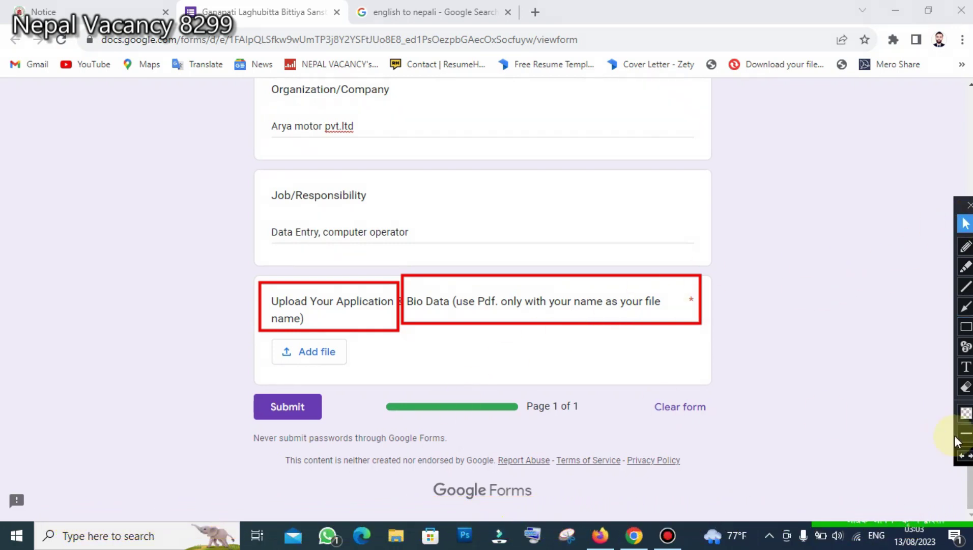
pyautogui.click(964, 456)
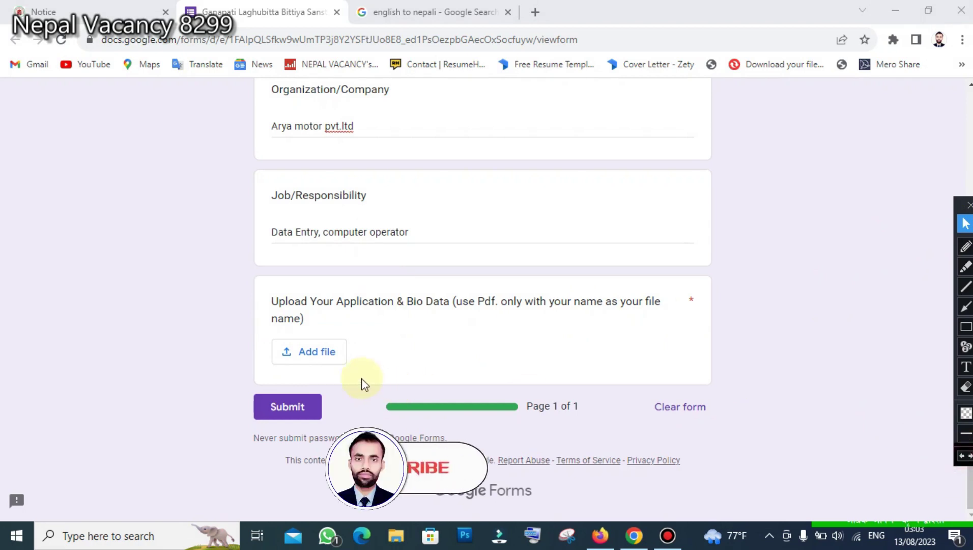
pyautogui.click(317, 354)
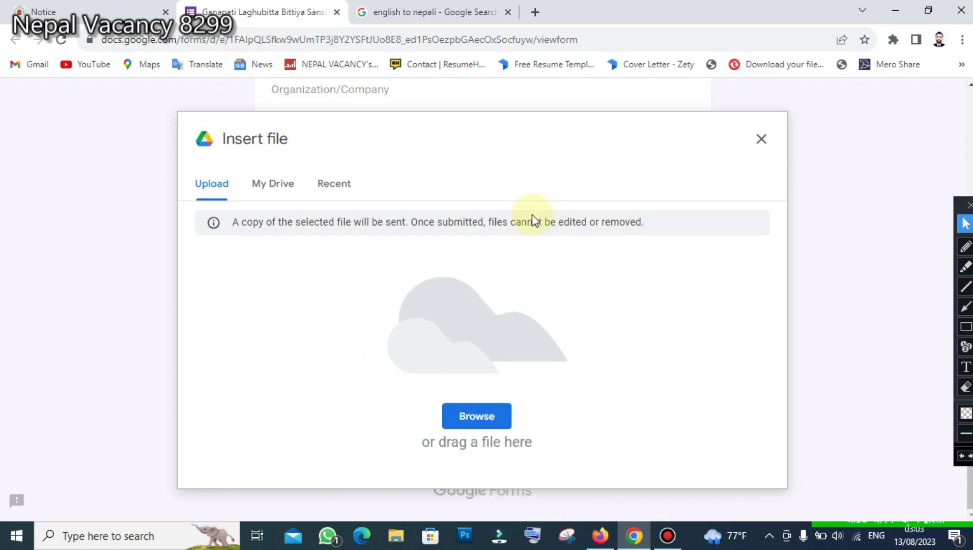
# - Upload the CV PDF from the CV folder to the bio data question
pyautogui.click(478, 420)
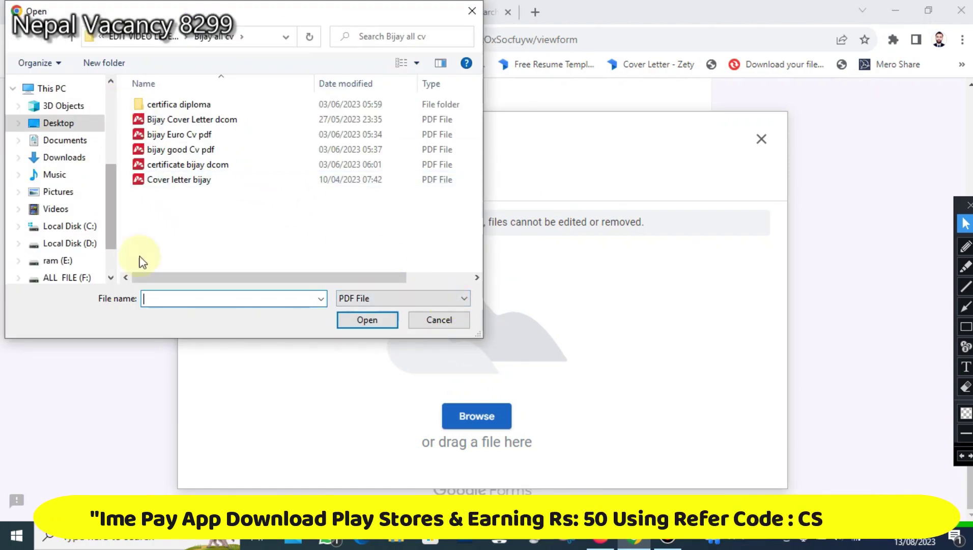
pyautogui.click(191, 192)
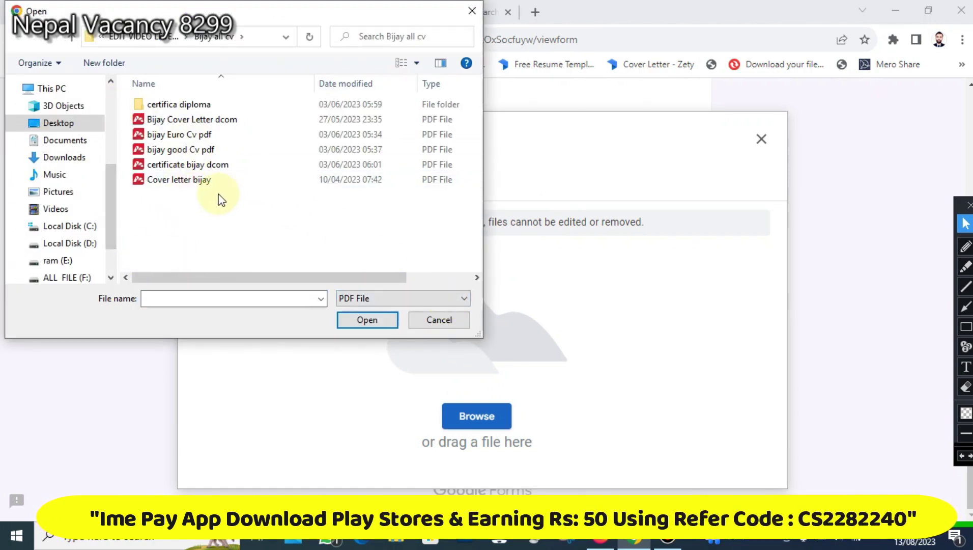
pyautogui.click(181, 180)
pyautogui.click(180, 150)
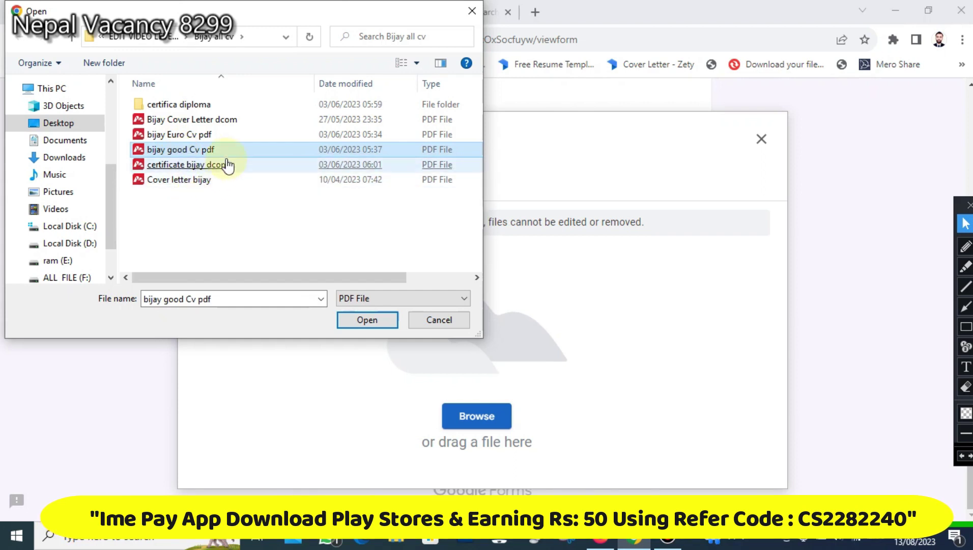
pyautogui.doubleClick(221, 150)
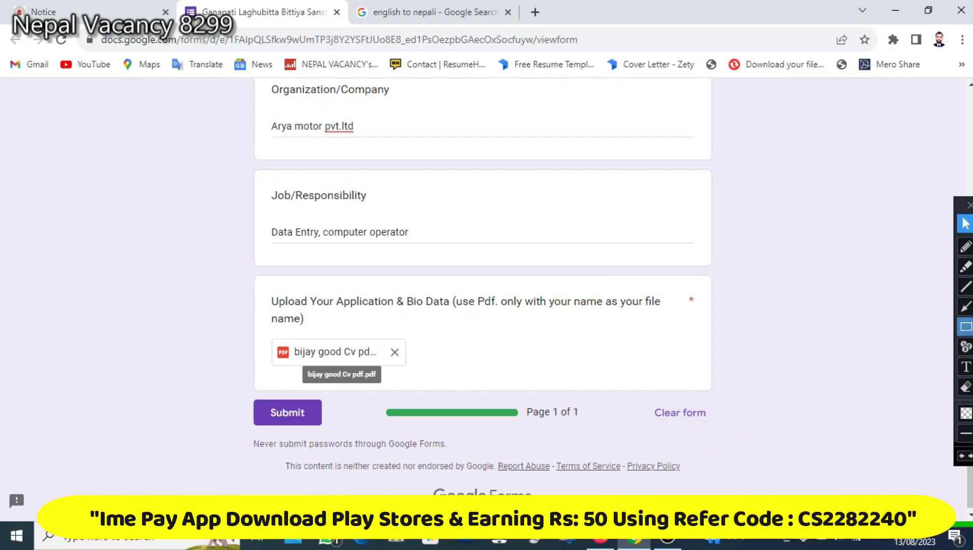
pyautogui.click(966, 326)
pyautogui.moveTo(258, 281); pyautogui.dragTo(403, 333)
pyautogui.moveTo(409, 334); pyautogui.dragTo(678, 387)
pyautogui.click(962, 457)
pyautogui.click(962, 457)
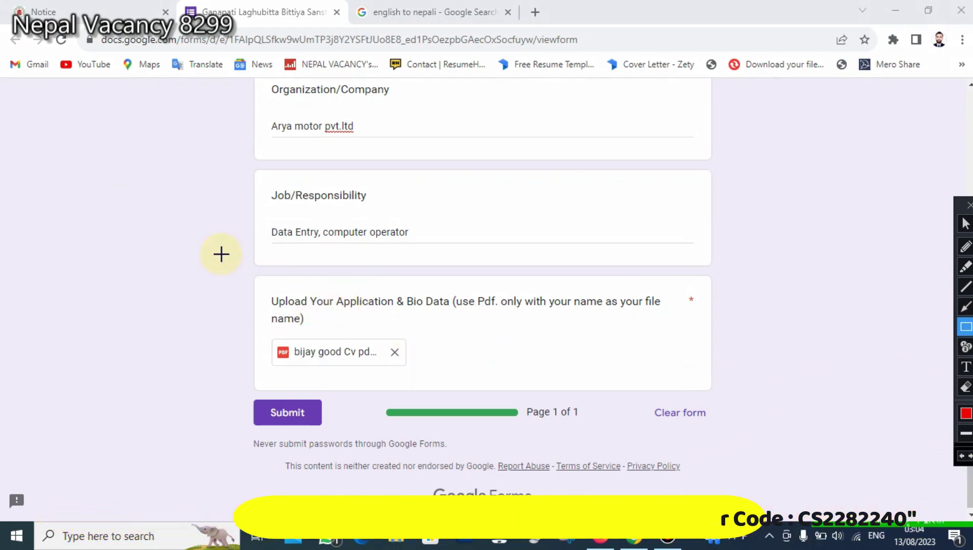
pyautogui.moveTo(255, 274)
pyautogui.mouseDown()
pyautogui.moveTo(606, 369)
pyautogui.moveTo(713, 384)
pyautogui.mouseUp()
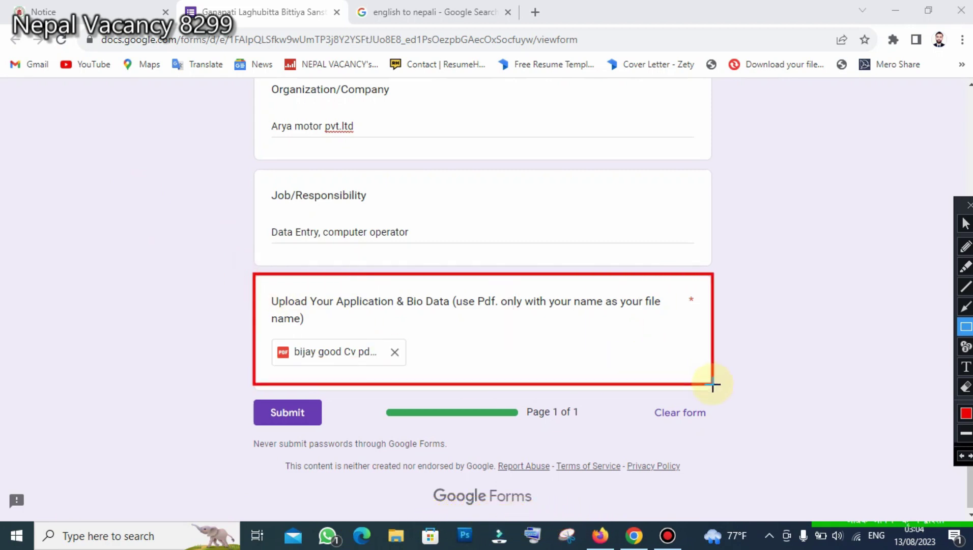
pyautogui.moveTo(683, 285); pyautogui.dragTo(702, 312)
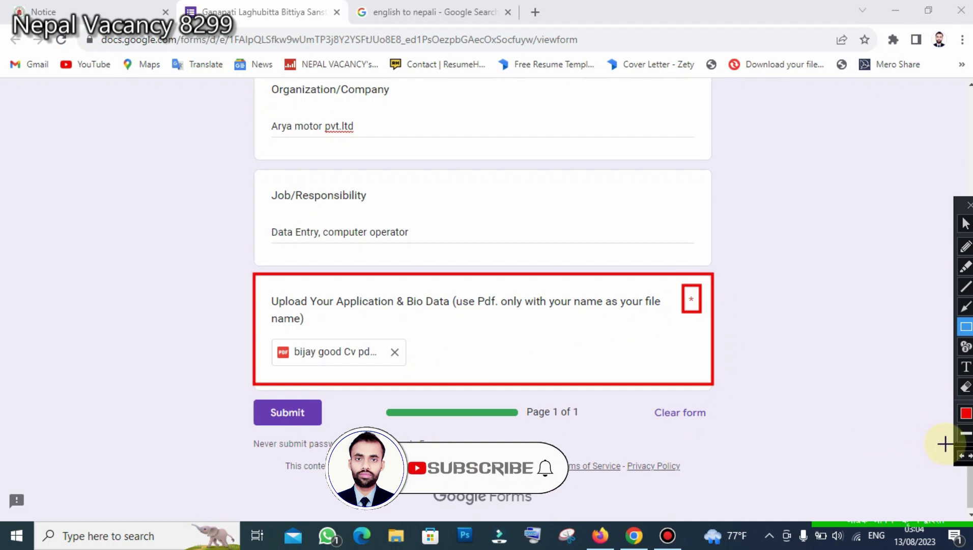
pyautogui.click(962, 455)
pyautogui.click(962, 456)
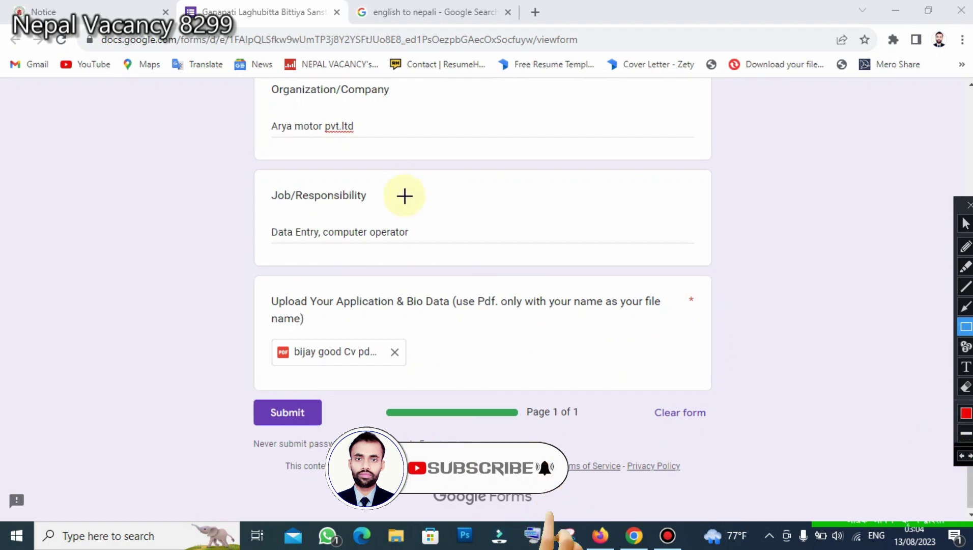
pyautogui.click(966, 223)
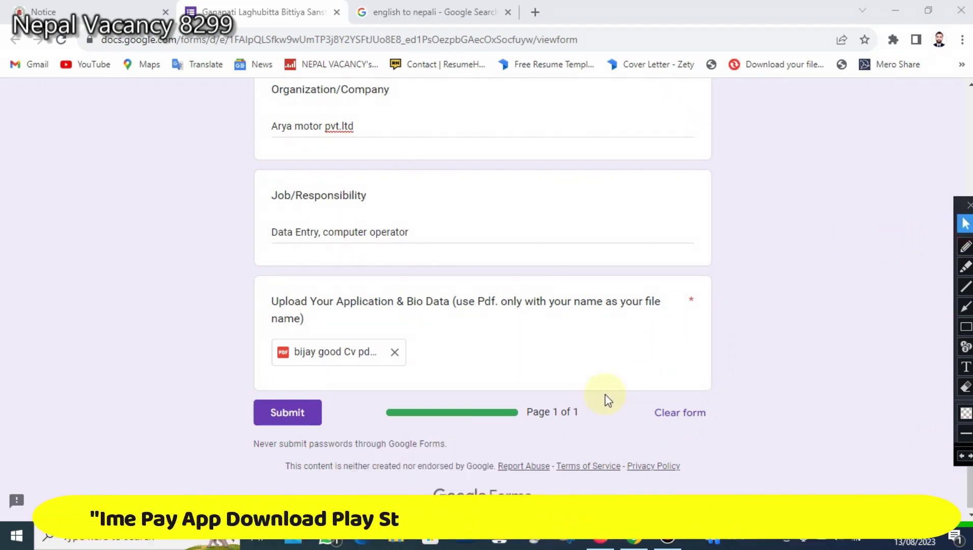
pyautogui.scroll(-1, 475, 407)
pyautogui.scroll(3, 431, 408)
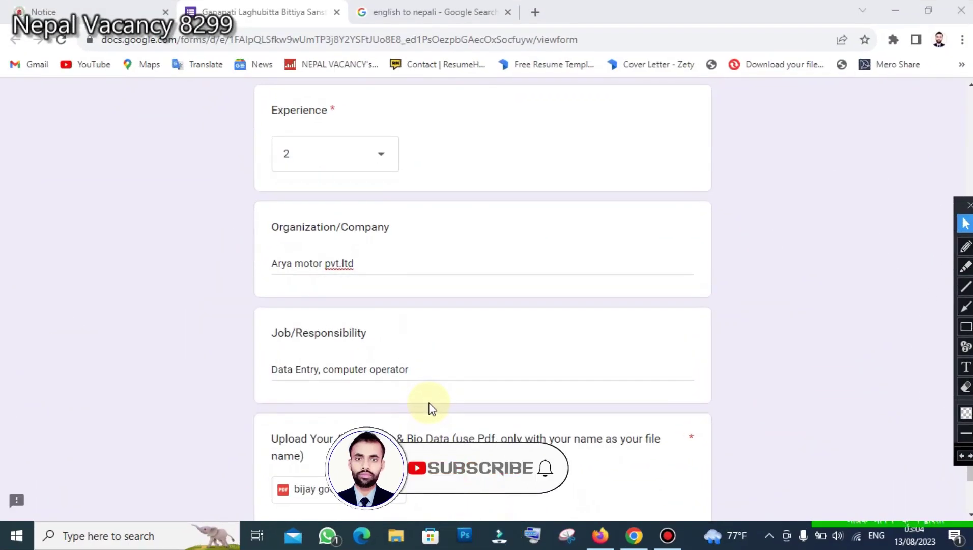
pyautogui.scroll(6, 432, 409)
pyautogui.scroll(6, 418, 424)
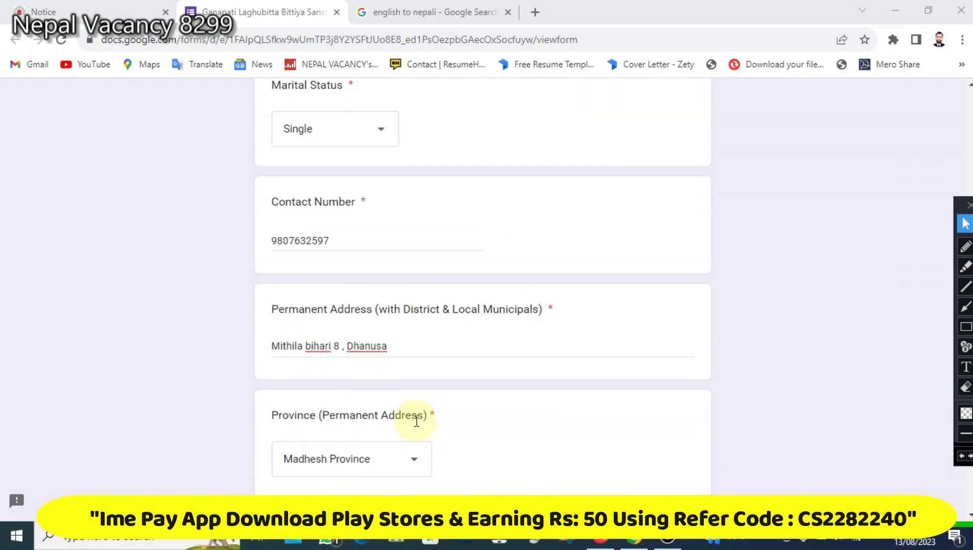
pyautogui.scroll(5, 416, 421)
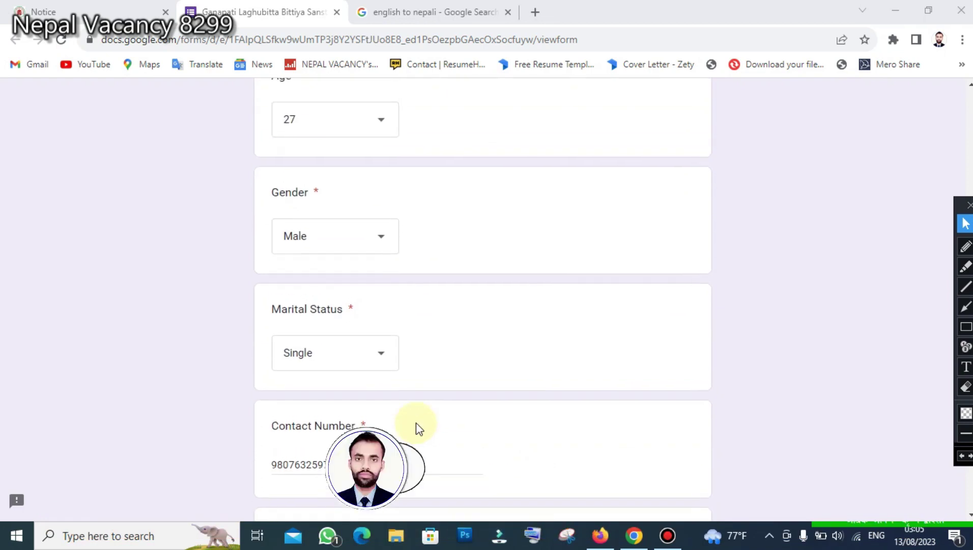
pyautogui.scroll(7, 420, 428)
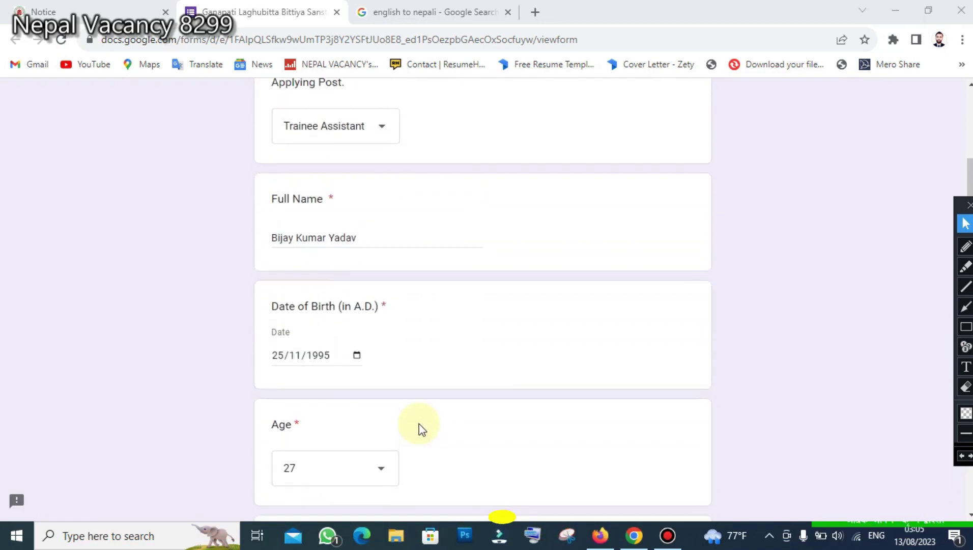
pyautogui.scroll(5, 419, 428)
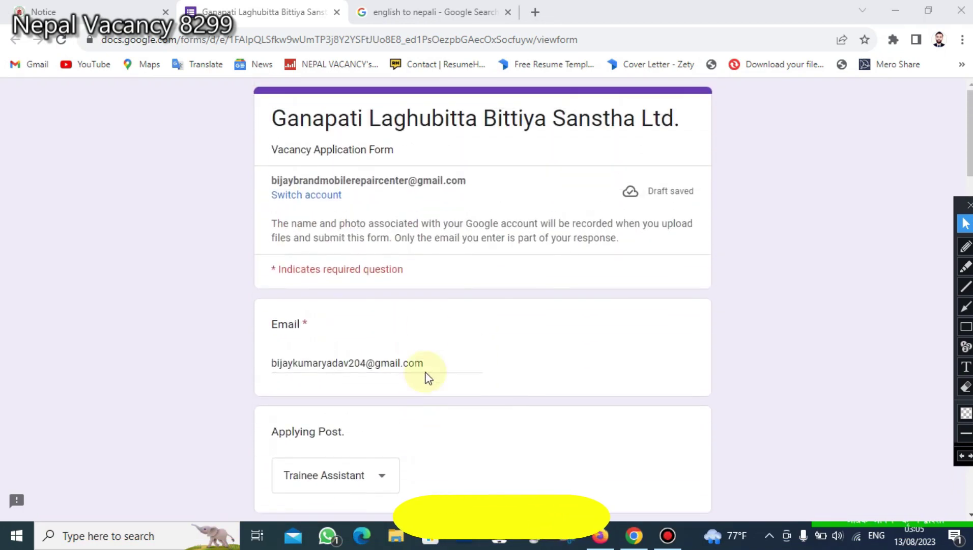
pyautogui.scroll(-3, 391, 229)
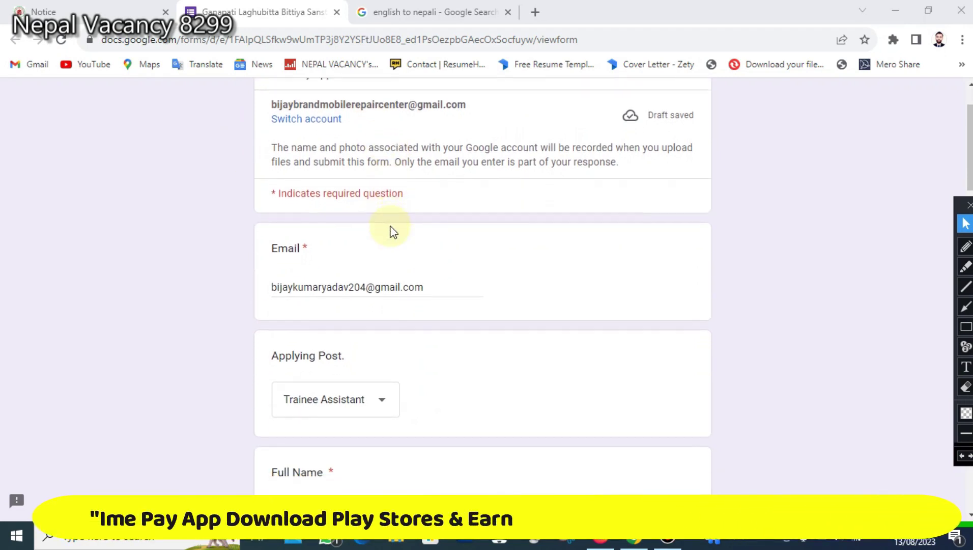
pyautogui.scroll(-2, 392, 229)
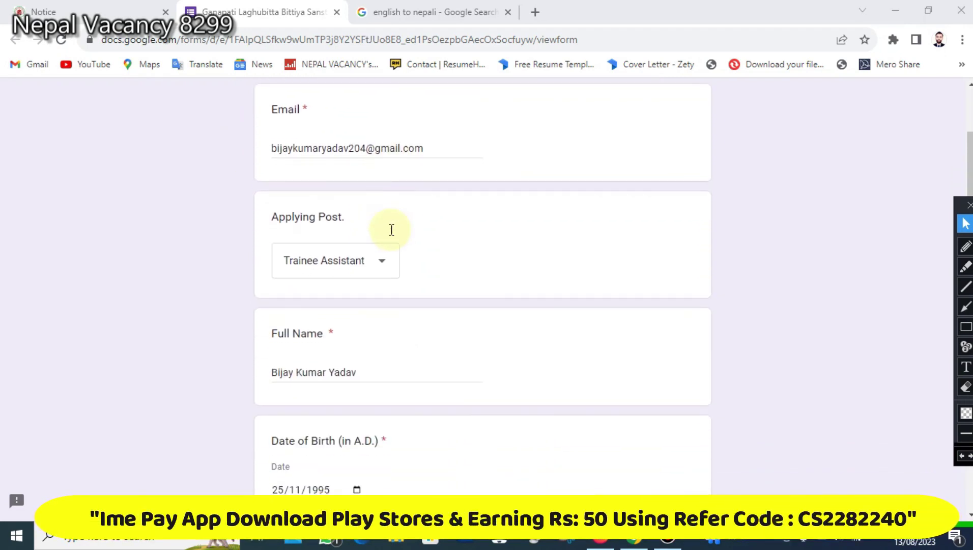
pyautogui.scroll(-4, 391, 229)
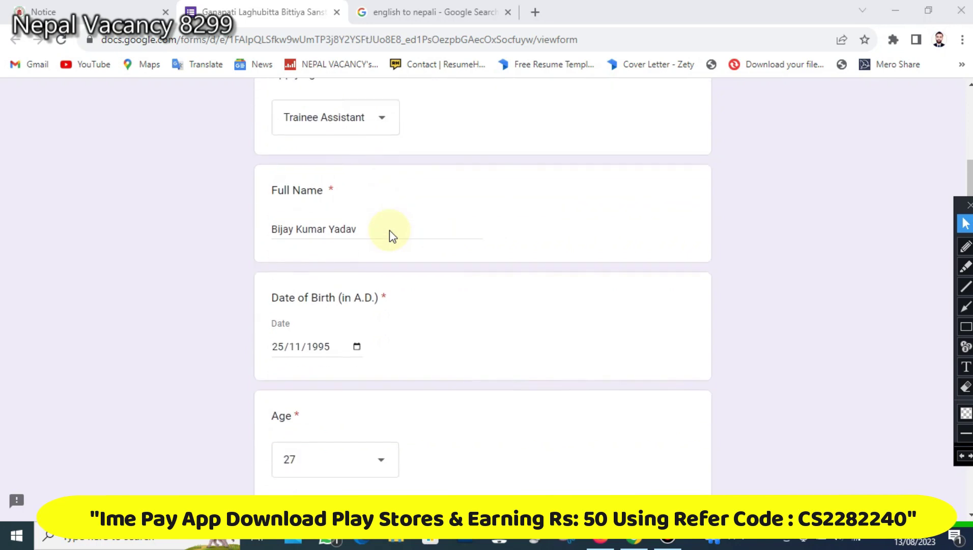
pyautogui.scroll(-4, 390, 237)
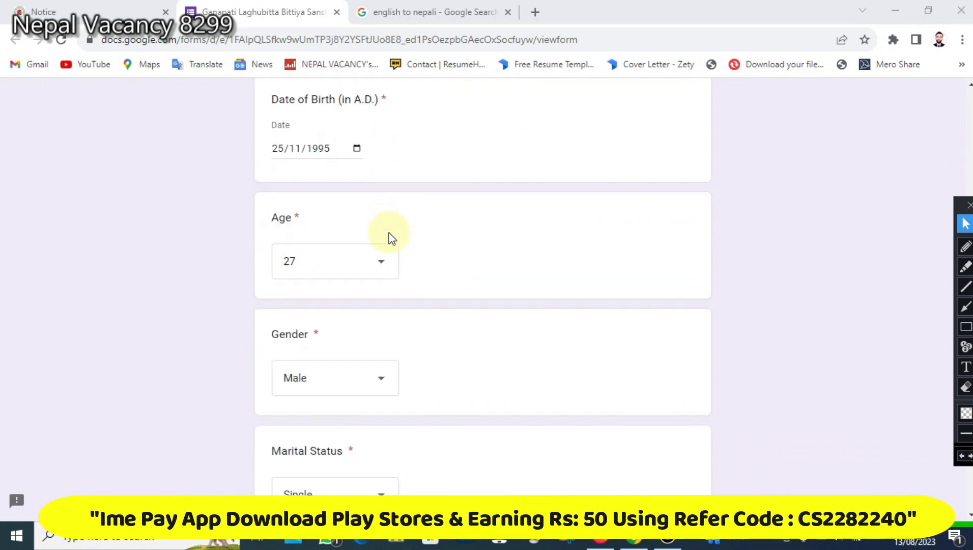
pyautogui.scroll(-4, 391, 238)
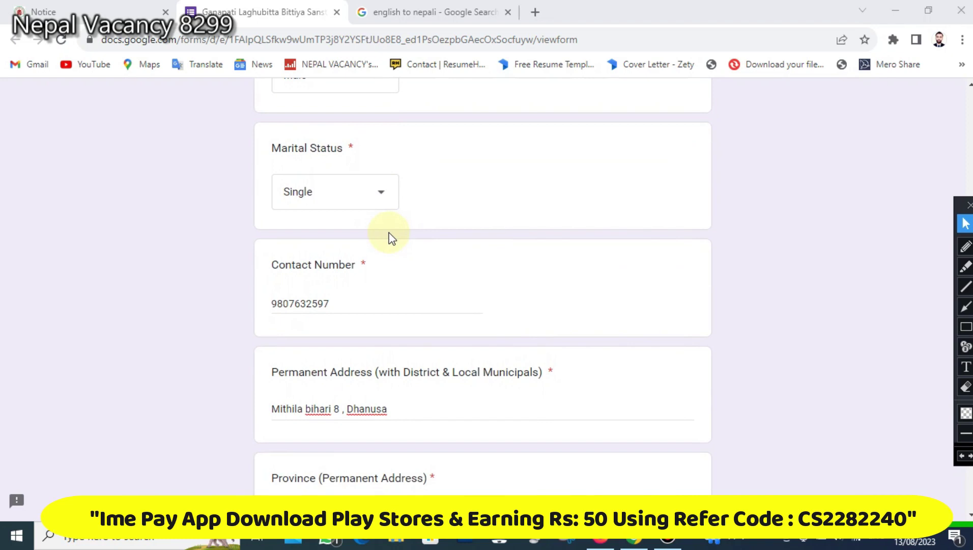
pyautogui.scroll(-1, 392, 238)
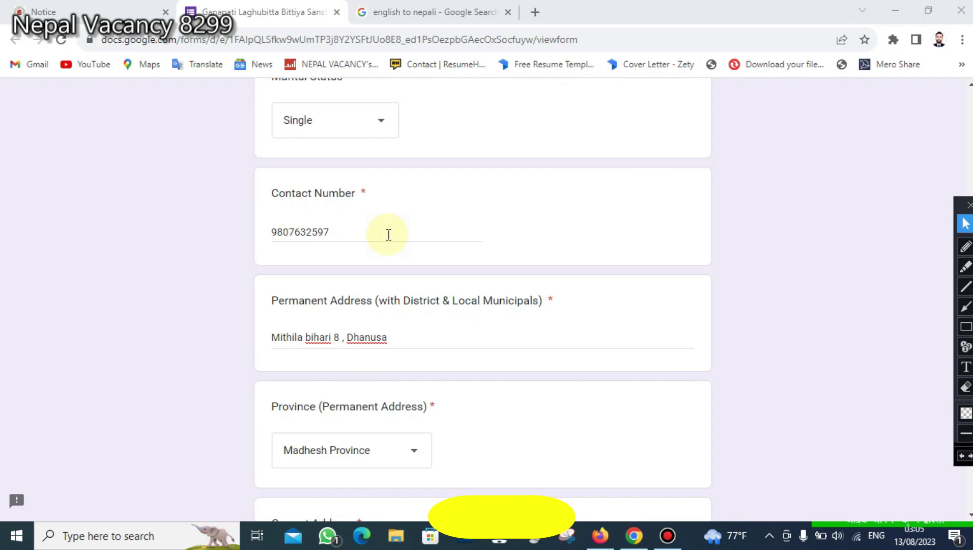
pyautogui.scroll(-4, 391, 236)
pyautogui.scroll(-6, 393, 237)
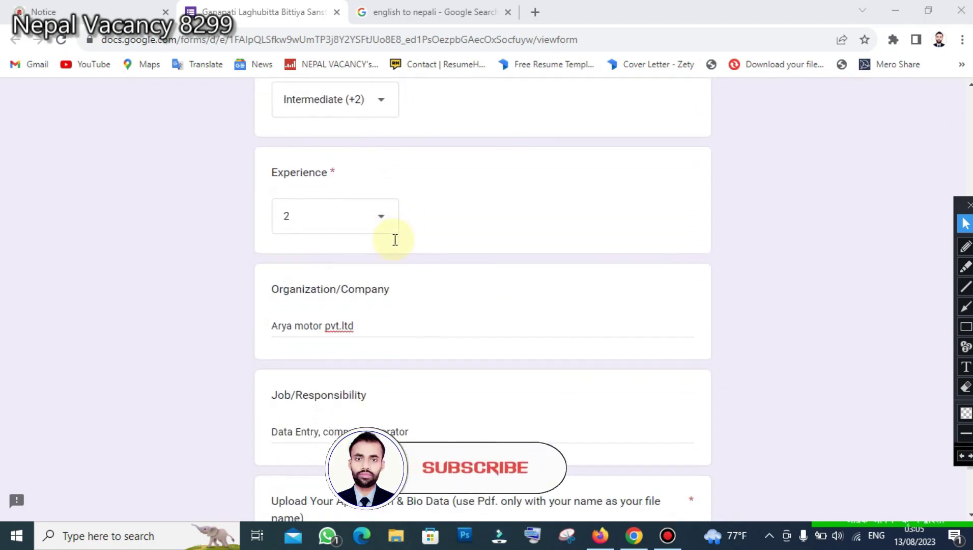
pyautogui.scroll(-4, 395, 240)
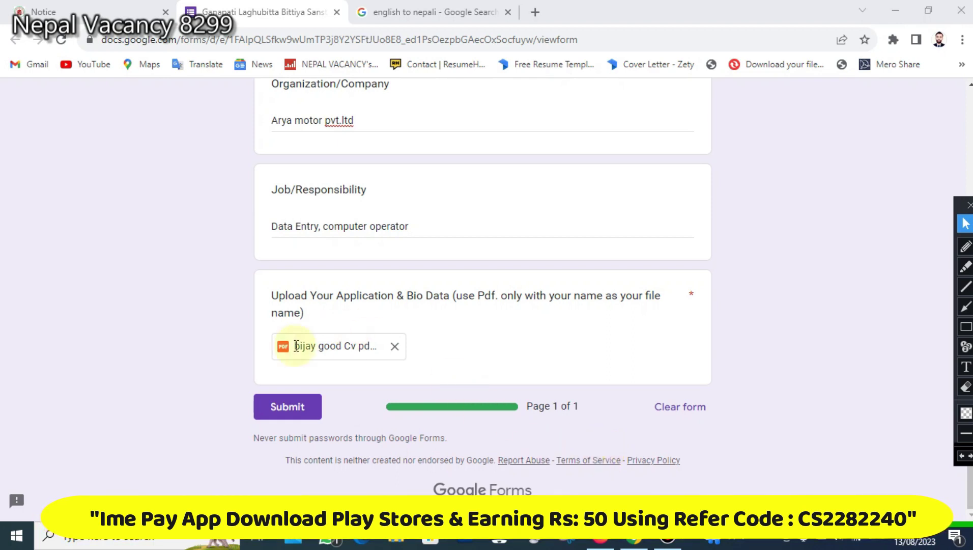
# - Outline the Submit button with a red box, then submit the application
pyautogui.click(966, 327)
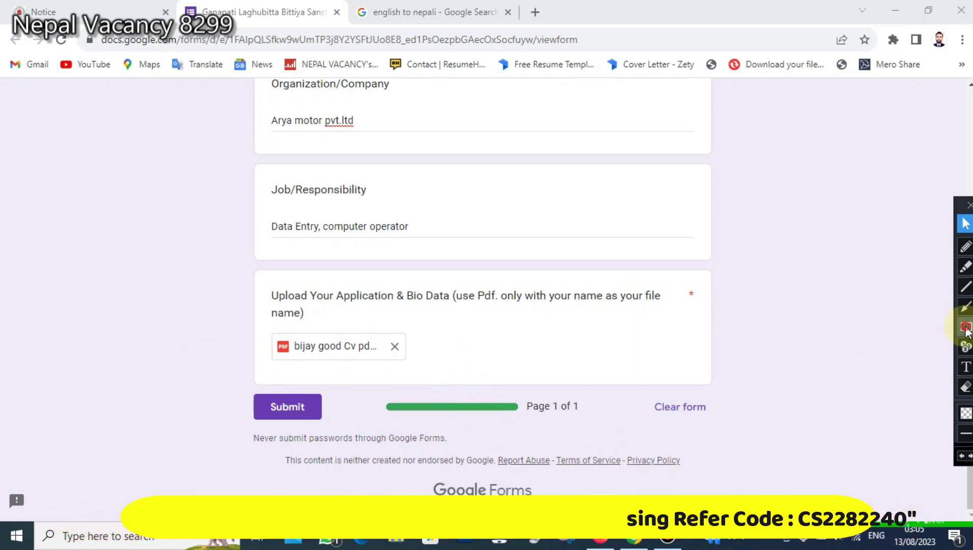
pyautogui.moveTo(222, 375); pyautogui.dragTo(361, 427)
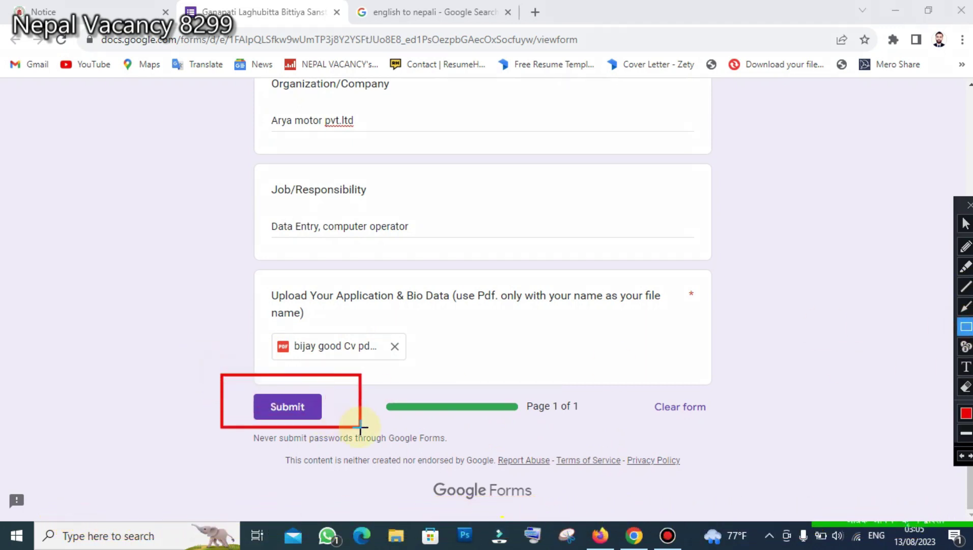
pyautogui.click(966, 225)
pyautogui.click(277, 413)
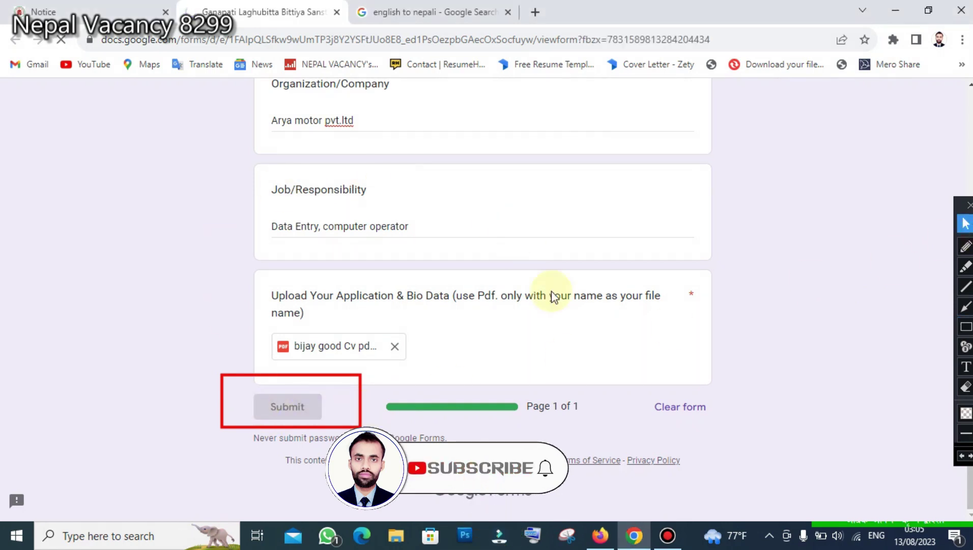
pyautogui.scroll(10, 545, 306)
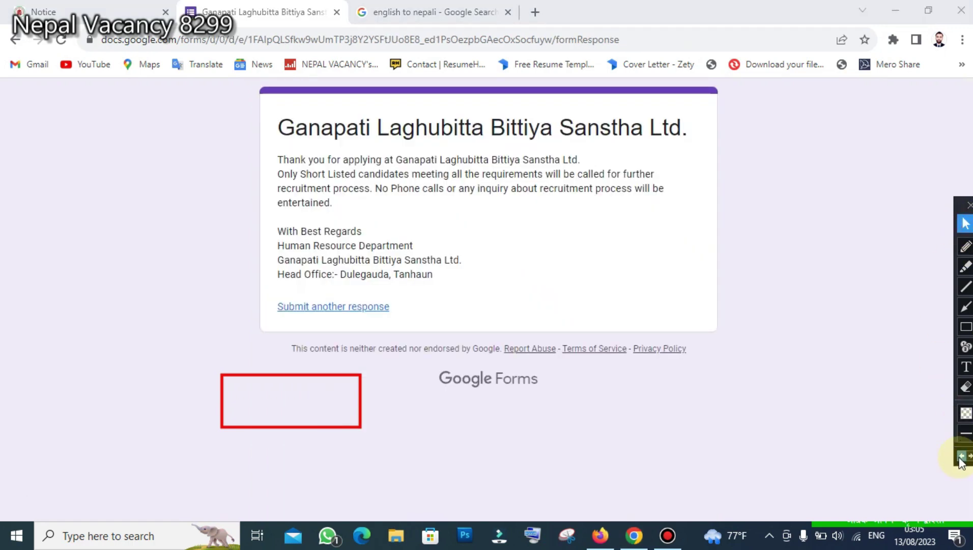
pyautogui.click(960, 458)
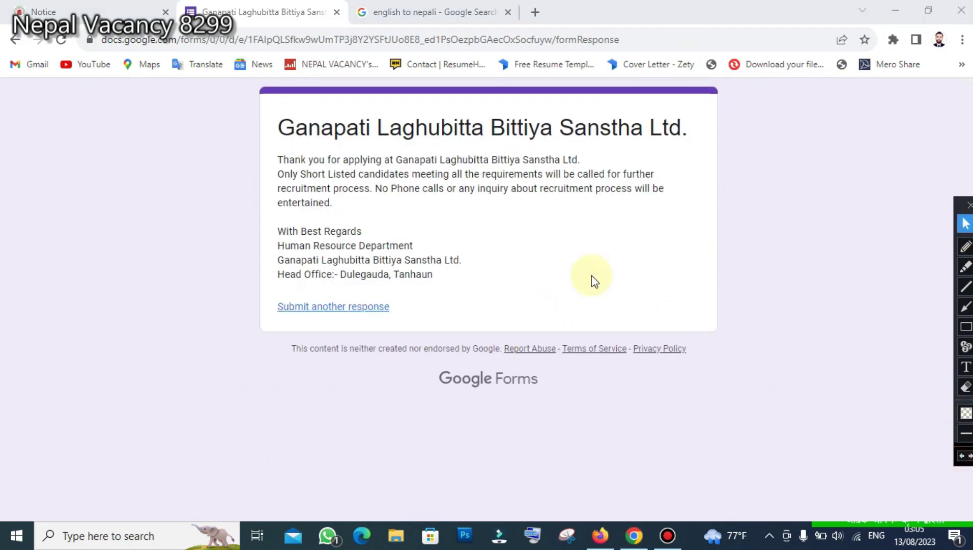
pyautogui.click(966, 328)
pyautogui.moveTo(228, 75)
pyautogui.mouseDown()
pyautogui.moveTo(479, 167)
pyautogui.moveTo(754, 335)
pyautogui.moveTo(800, 340)
pyautogui.mouseUp()
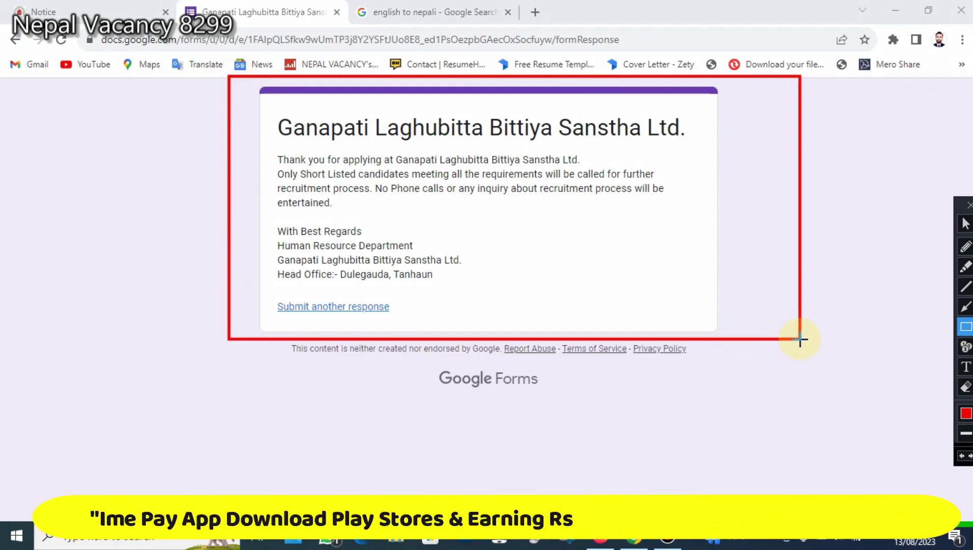